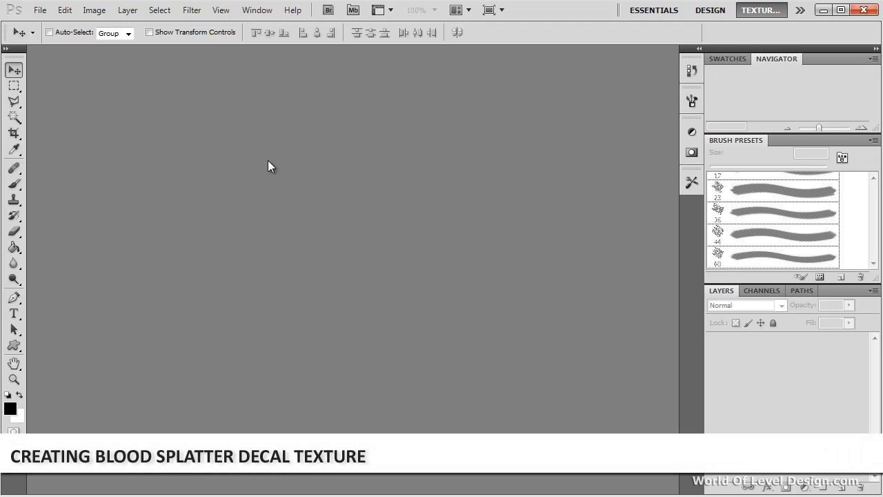
- Open Splatter0049_L.jpg and widen its document window so the whole image width has empty space around it
key("ctrl+o")
double_click(548, 117)
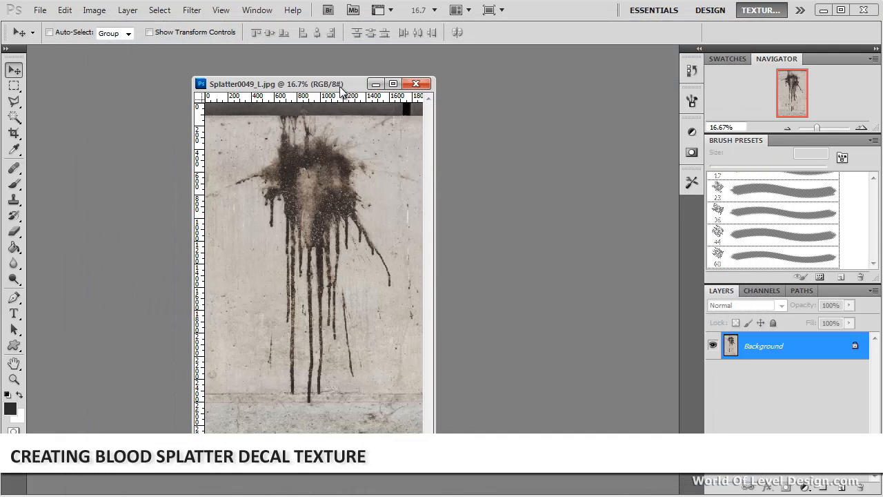
left_click_drag(341, 89, 412, 87)
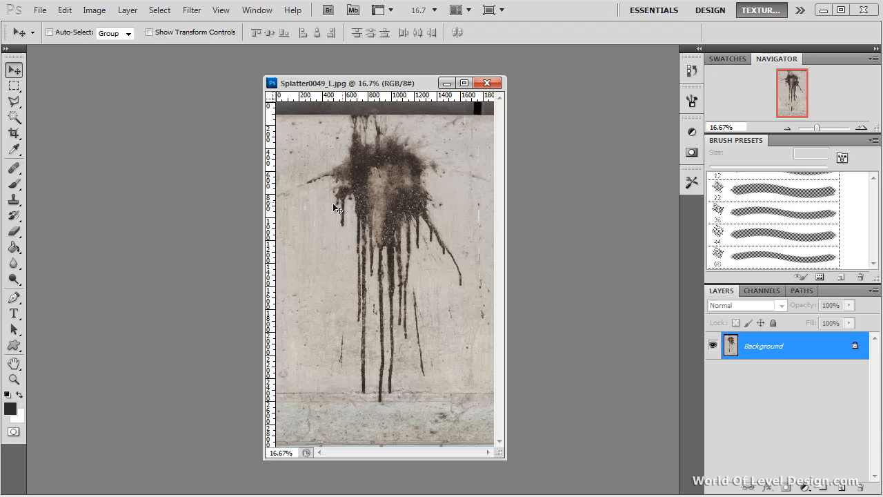
left_click_drag(265, 213, 142, 213)
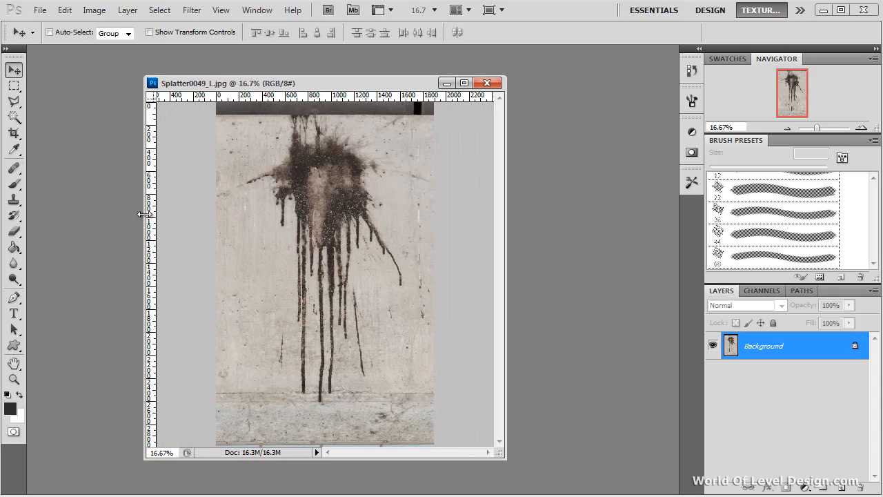
- Crop the image to a full-width rectangular selection that excludes the dark strip above the splatter and the concrete below its drips
left_click(14, 85)
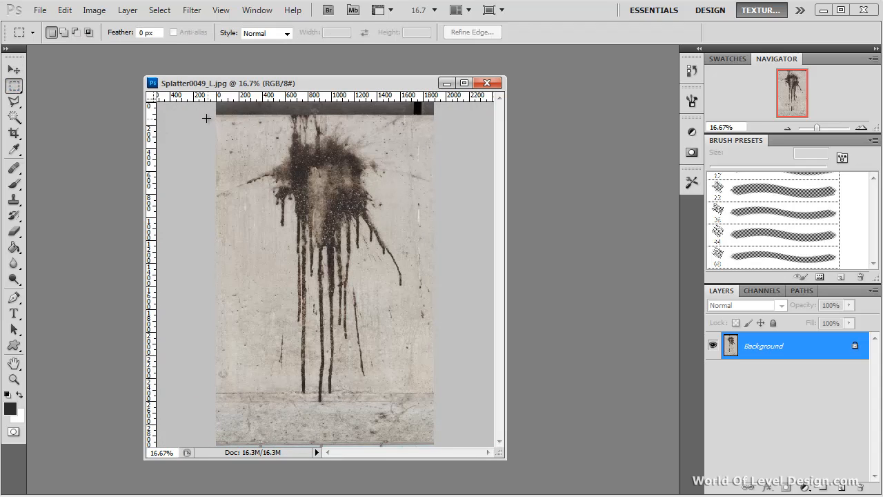
left_click_drag(308, 195, 505, 410)
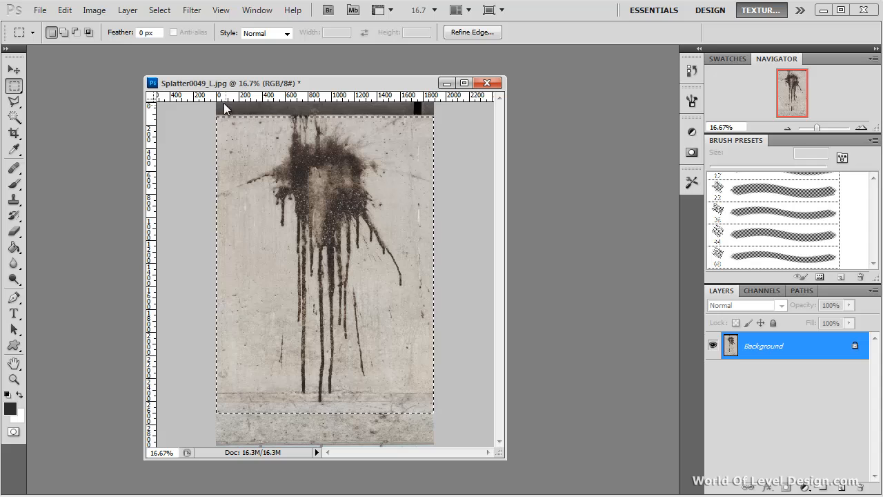
left_click(94, 10)
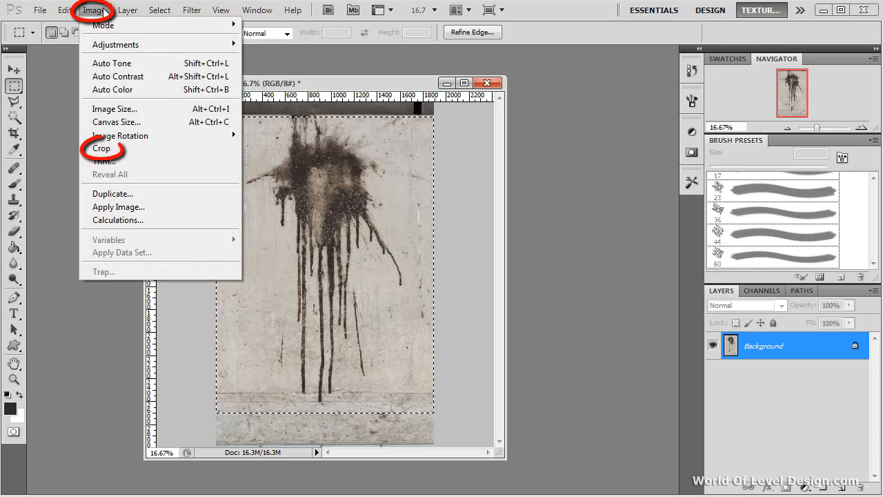
left_click(102, 148)
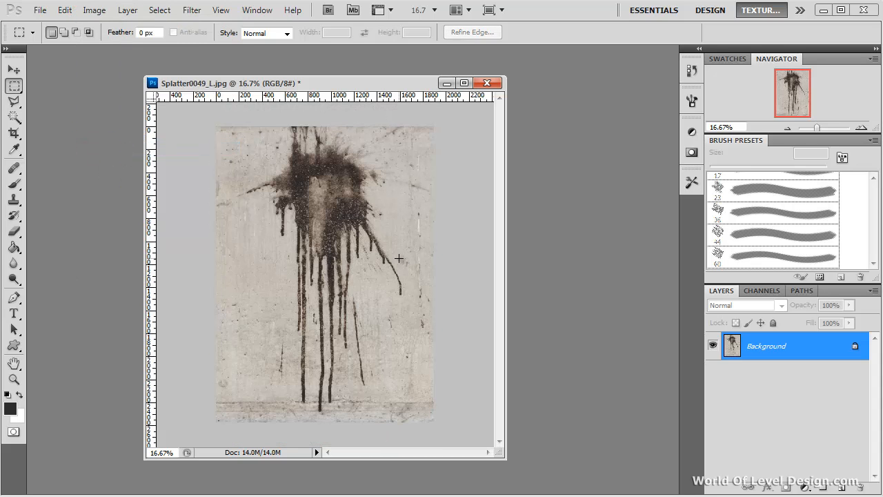
- Clone clean wall over the splatter streaks touching the image's upper edge, using the Clone Stamp with the brush reduced to 100 px
key("ctrl+plus")
key("ctrl+plus")
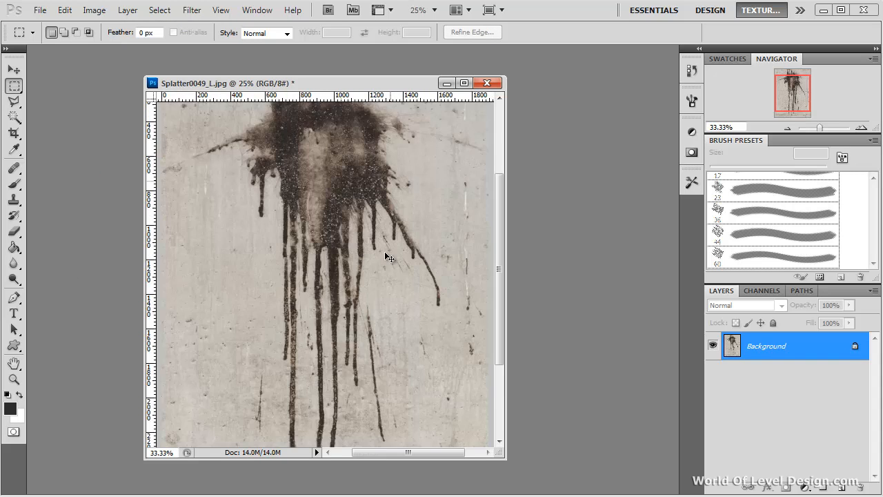
left_click_drag(332, 163, 380, 360)
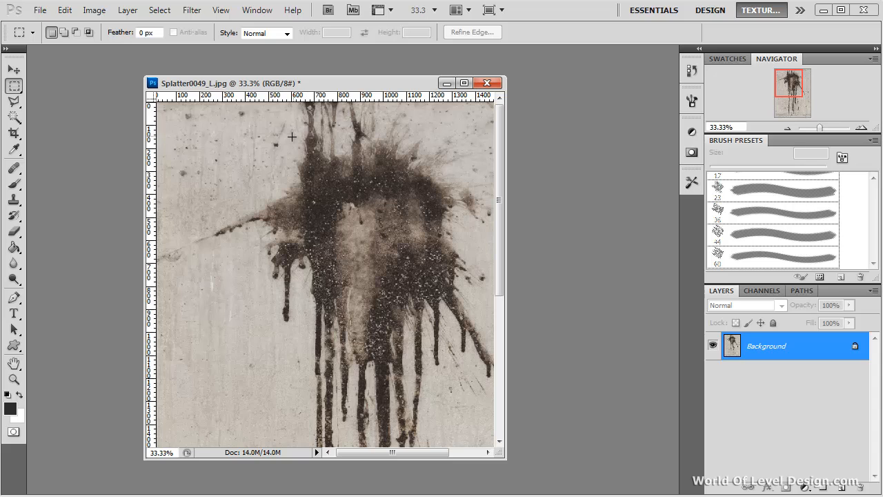
key("s")
key("bracketright")
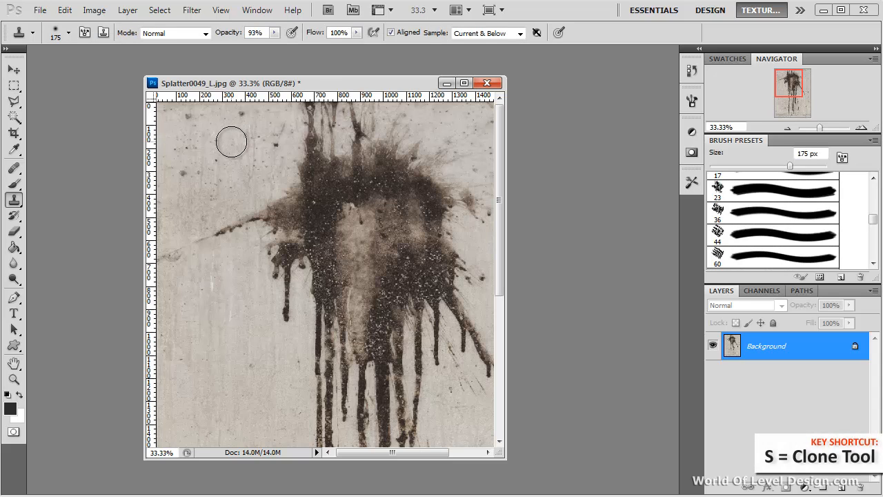
left_click(220, 149, "alt")
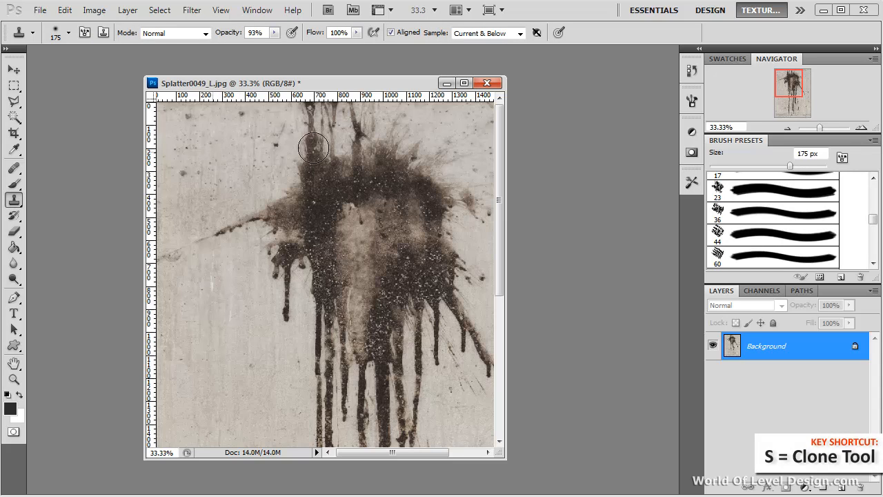
key("bracketleft")
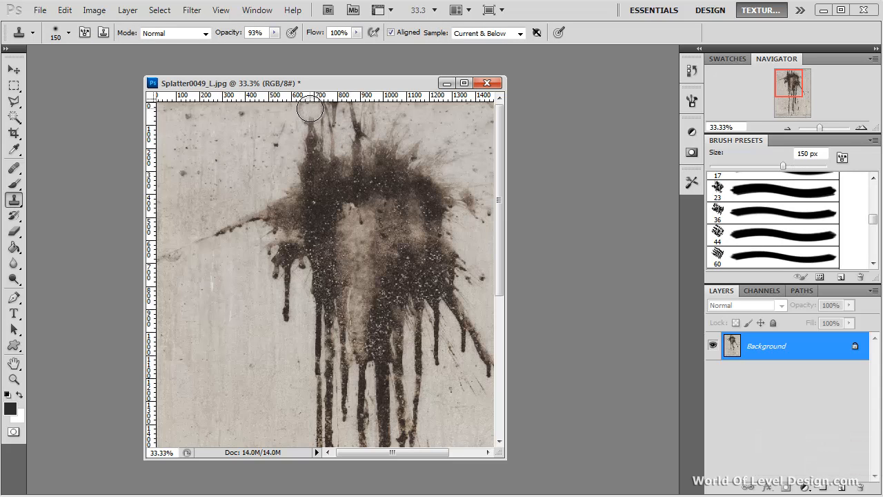
key("bracketleft")
key("bracketleft")
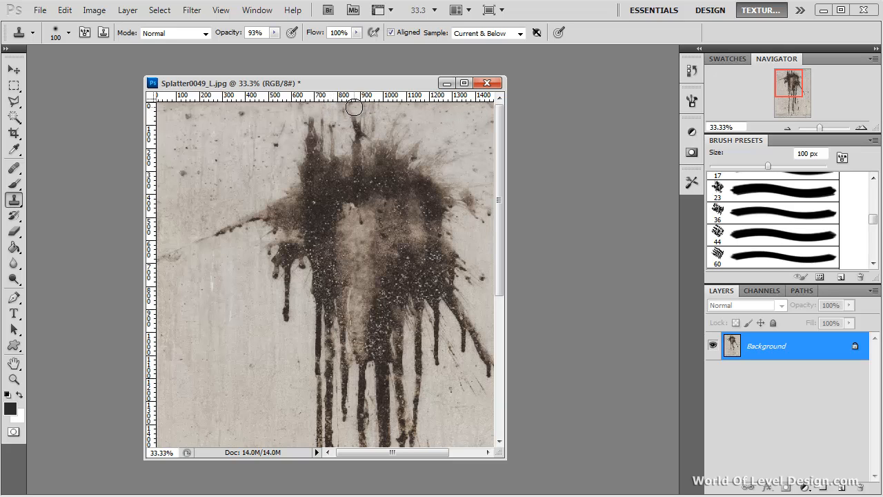
- Convert the locked Background into a regular layer named Layer 0
key("ctrl+minus")
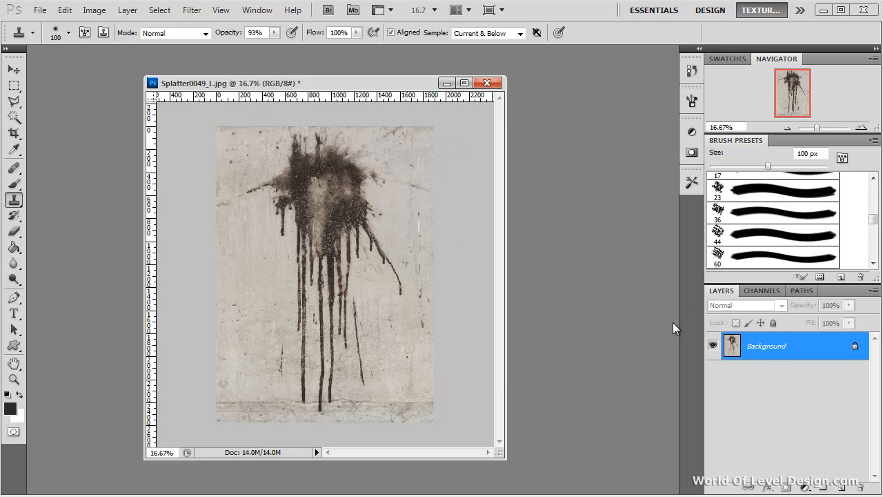
double_click(769, 350)
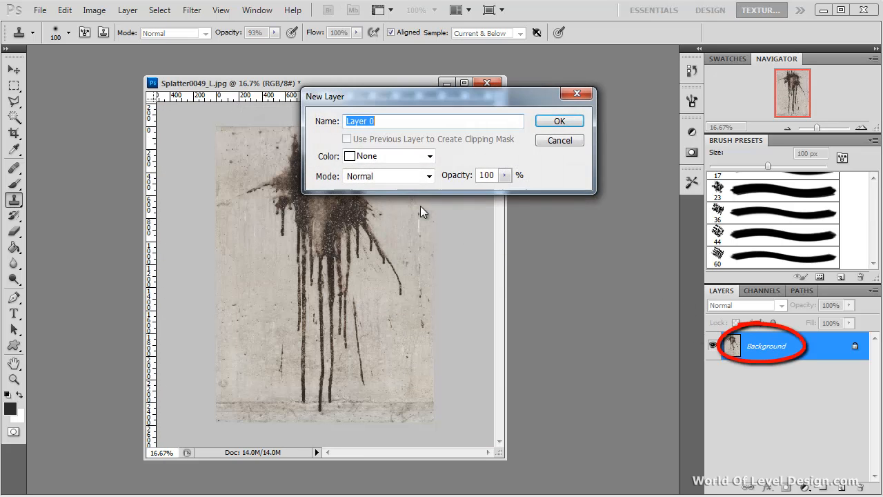
left_click(556, 121)
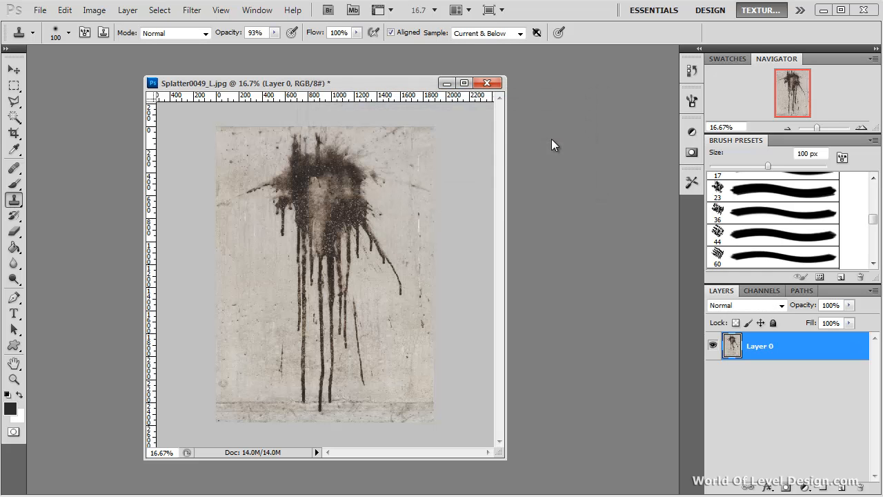
- Select the dark splatter by Color Range with Fuzziness 85 and turn the selection into a layer mask on Layer 0
left_click(160, 10)
left_click(172, 129)
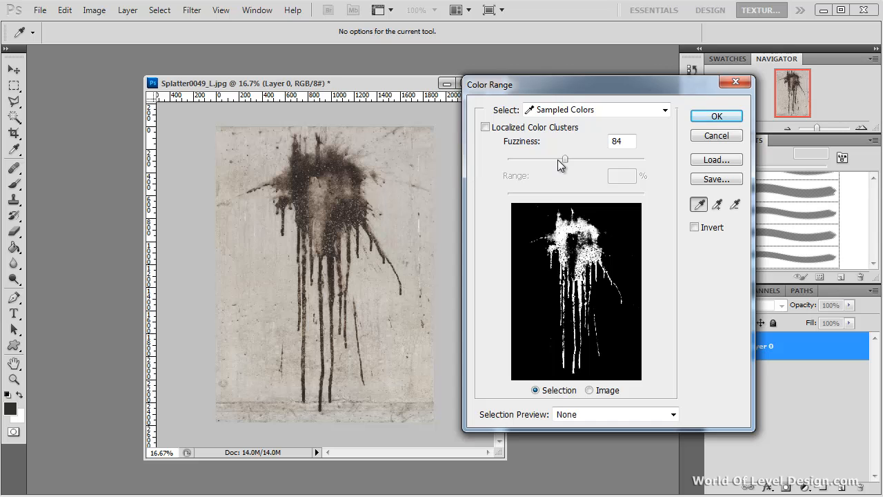
mouse_move(563, 162)
left_mouse_down()
mouse_move(536, 162)
mouse_move(564, 161)
mouse_move(541, 165)
mouse_move(564, 161)
mouse_move(565, 171)
left_mouse_up()
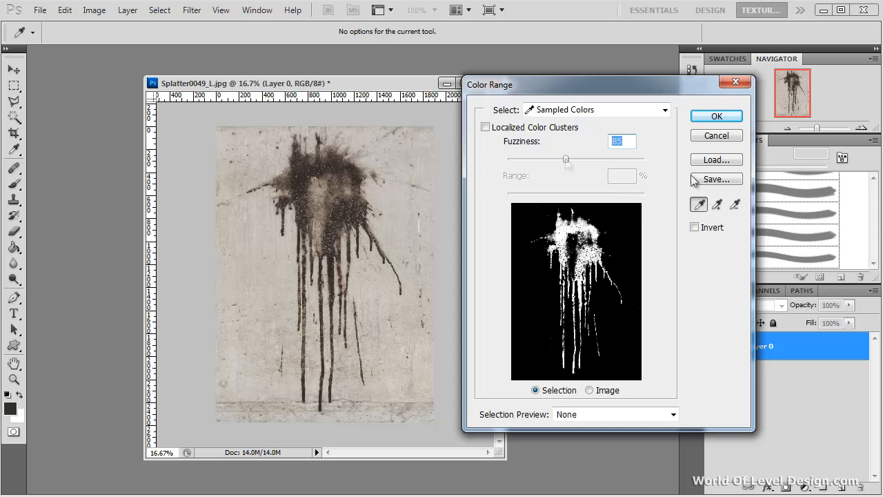
left_click(716, 118)
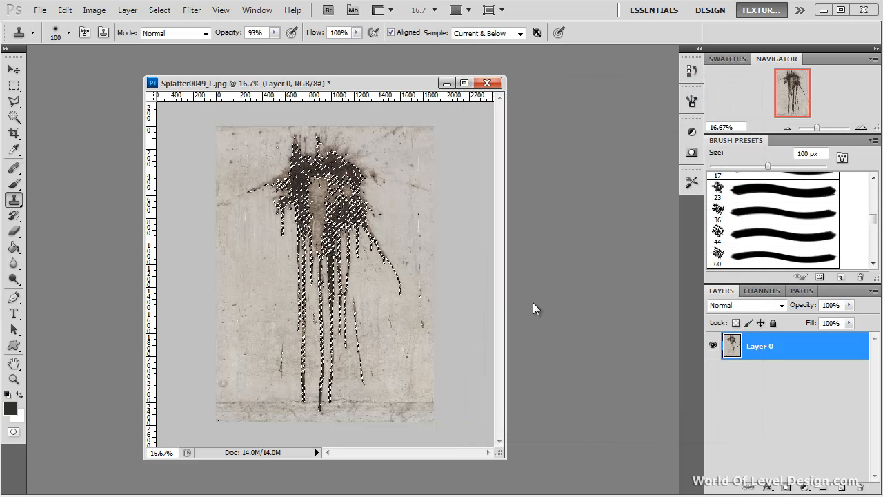
left_click(787, 489)
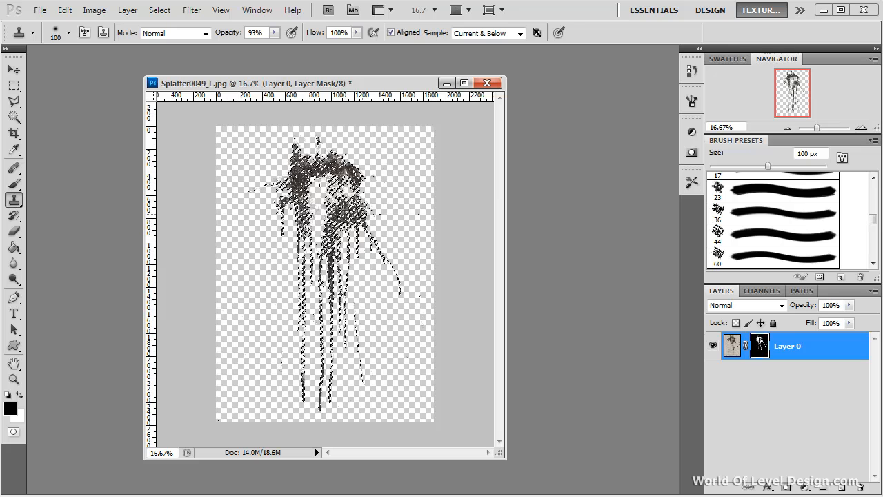
- Create a new alpha channel, fill the splatter selection in it with white, and return to the RGB composite and the layers
left_click(762, 291)
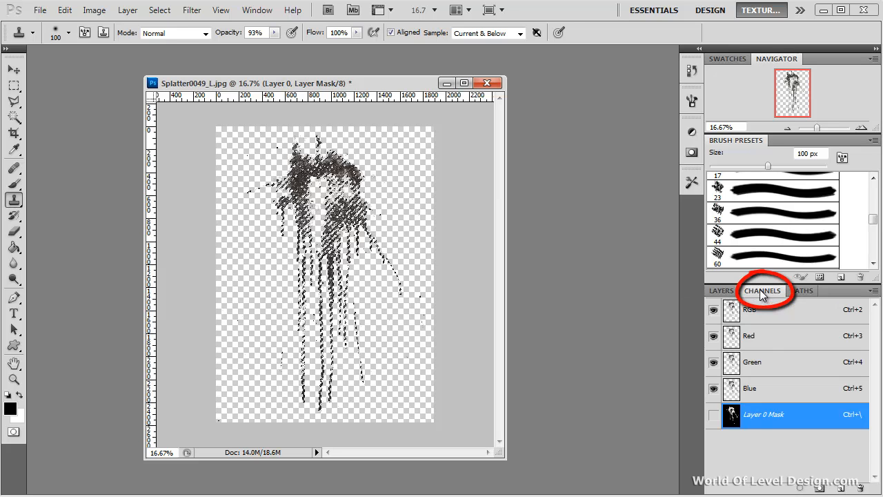
left_click(841, 487)
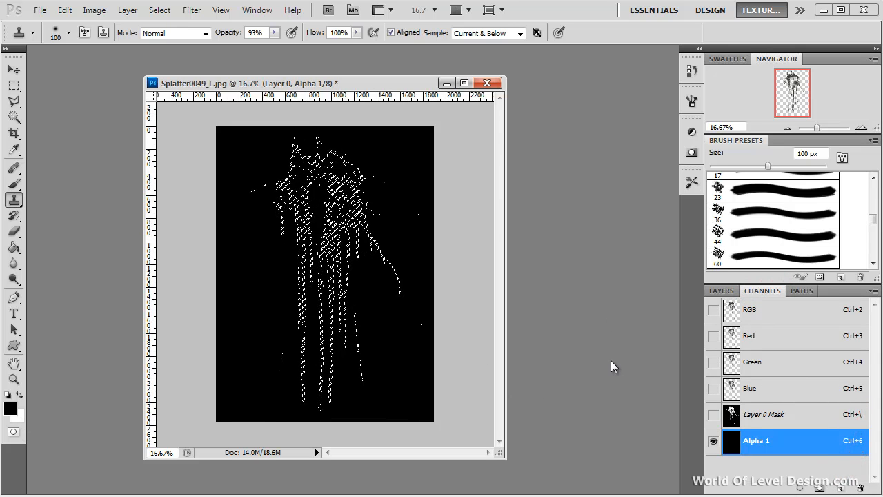
key("ctrl+BackSpace")
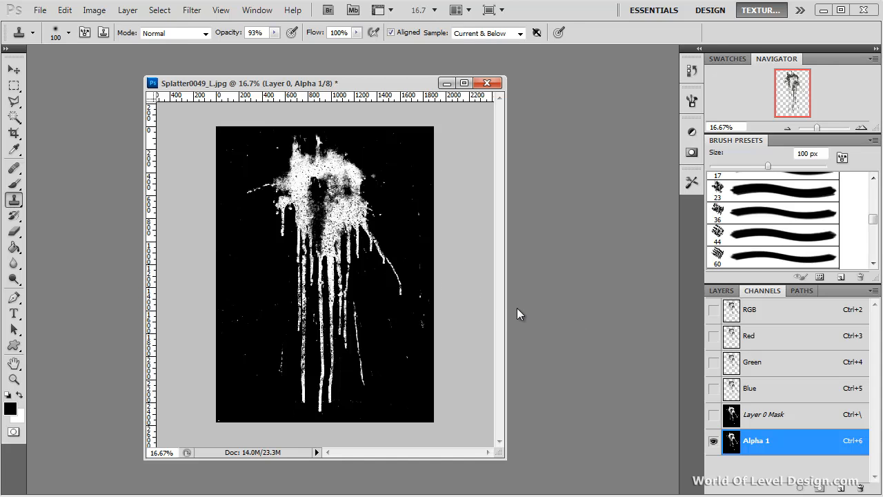
left_click(777, 314)
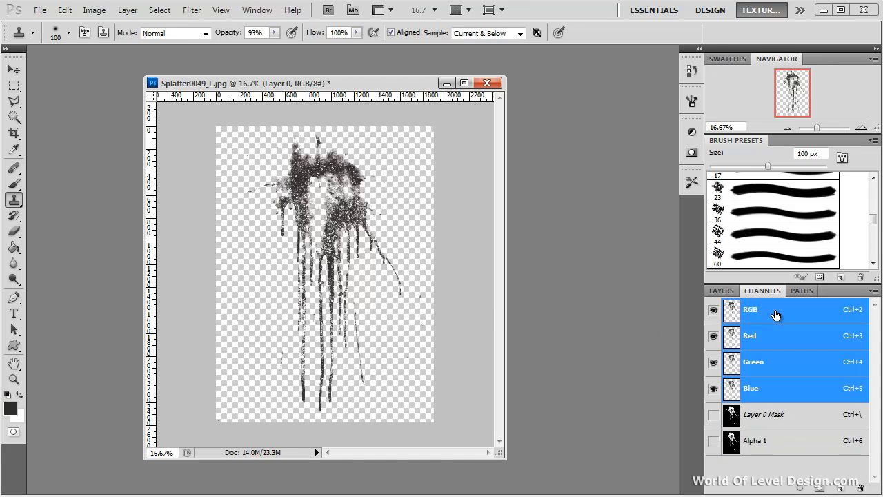
left_click(722, 290)
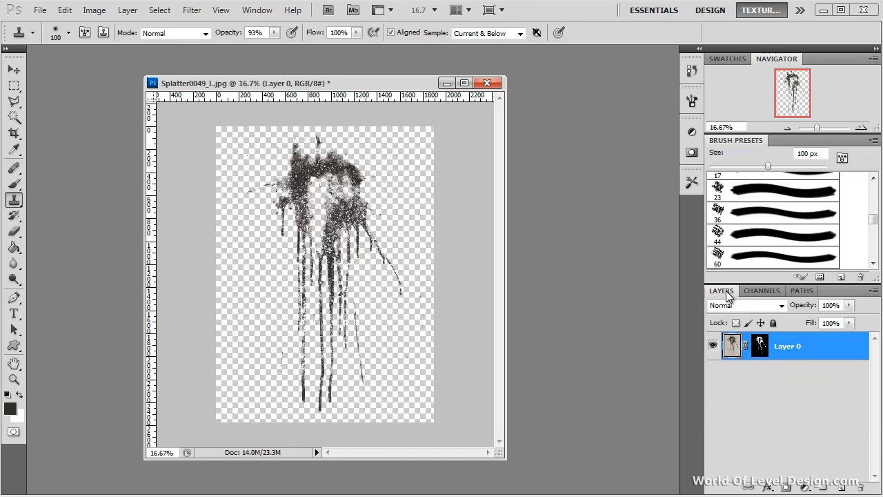
- Set the Crop tool's width and height to 512 px each
left_click(14, 133)
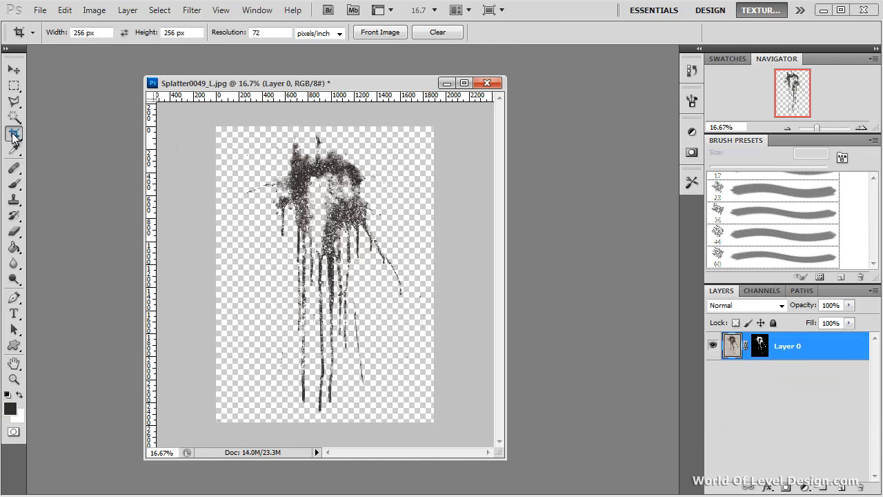
left_click(106, 33)
type("512")
key("Tab")
type("51")
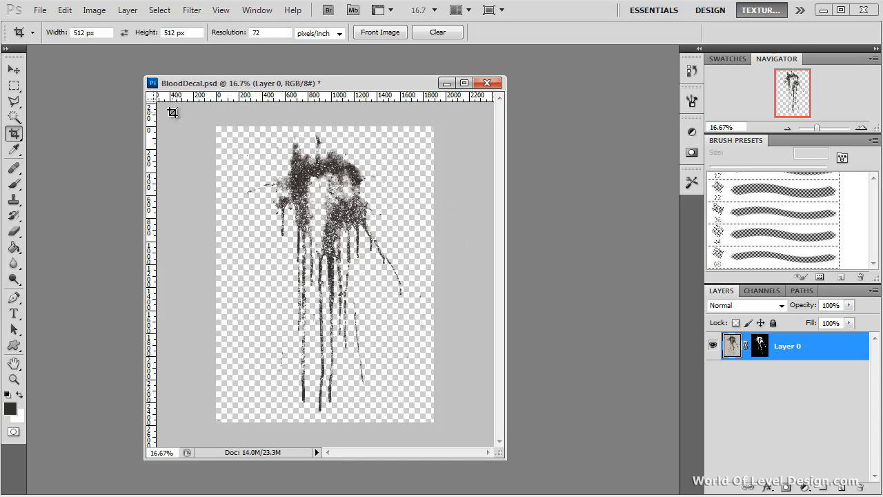
- Crop the decal to a square extending beyond both sides of the canvas, centred on the splatter and covering its full height
left_click_drag(216, 127, 512, 343)
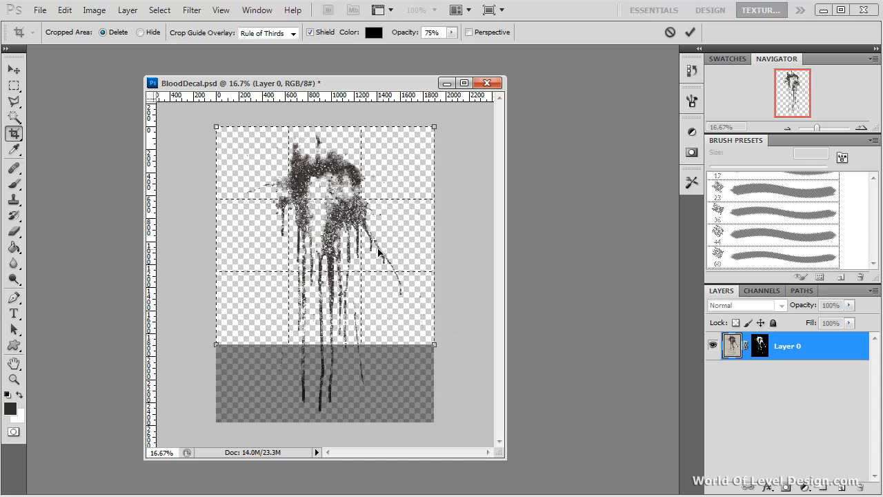
key("ctrl+minus")
key("ctrl+minus")
left_click_drag(385, 311, 418, 348)
left_click_drag(356, 258, 339, 257)
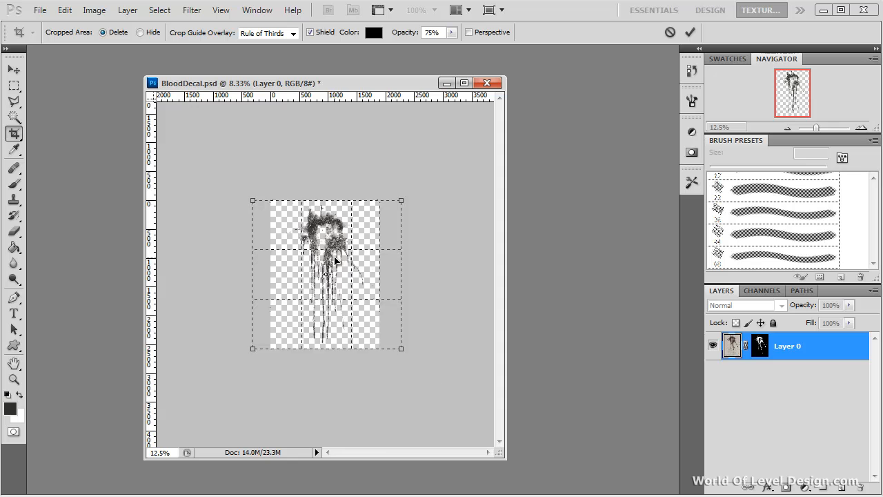
key("ctrl+plus")
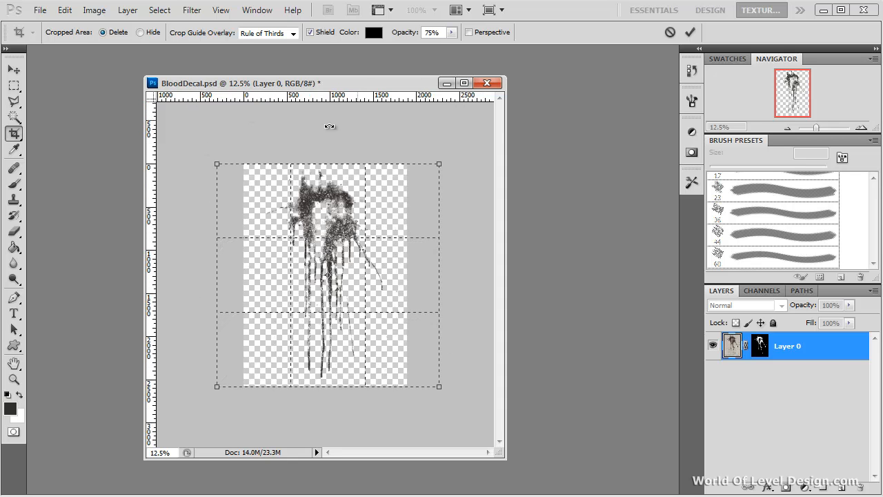
key("Return")
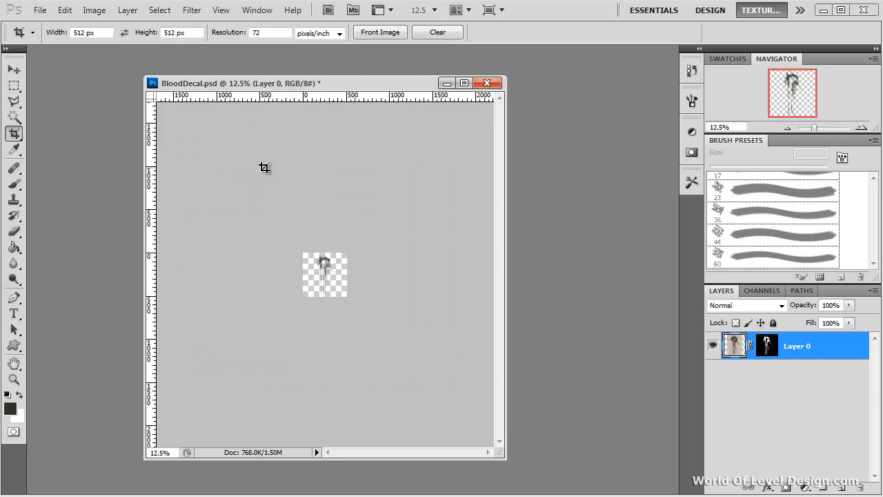
key("ctrl+plus")
key("ctrl+plus")
key("ctrl+plus")
key("ctrl+plus")
key("ctrl+plus")
key("ctrl+plus")
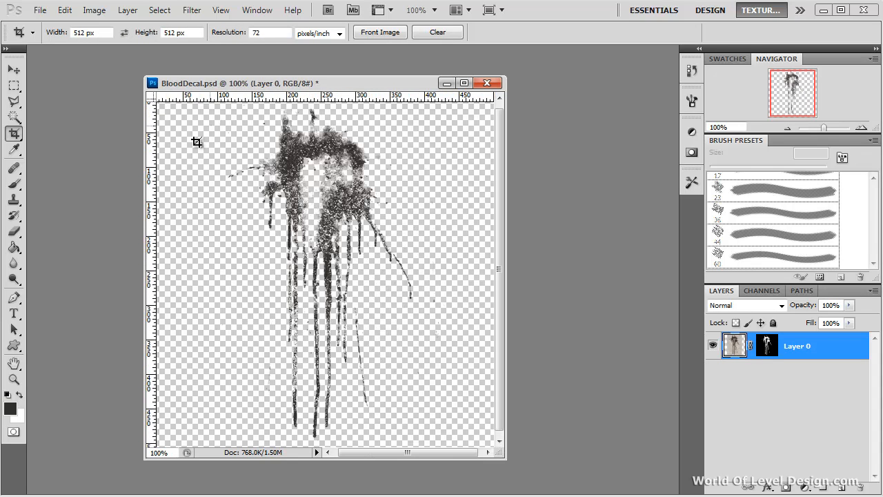
- Save the cropped decal as BloodDecal.psd in the PSD folder with alpha channels, layers and Maximize Compatibility on
left_click(40, 10)
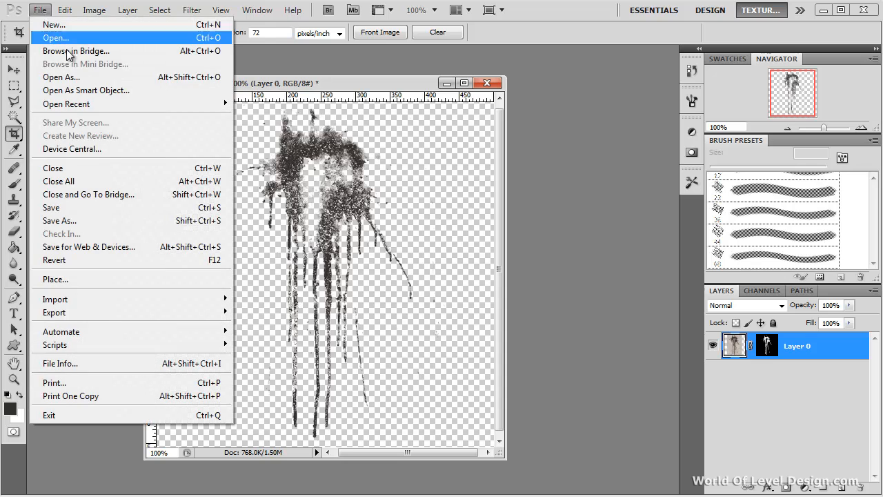
left_click(75, 222)
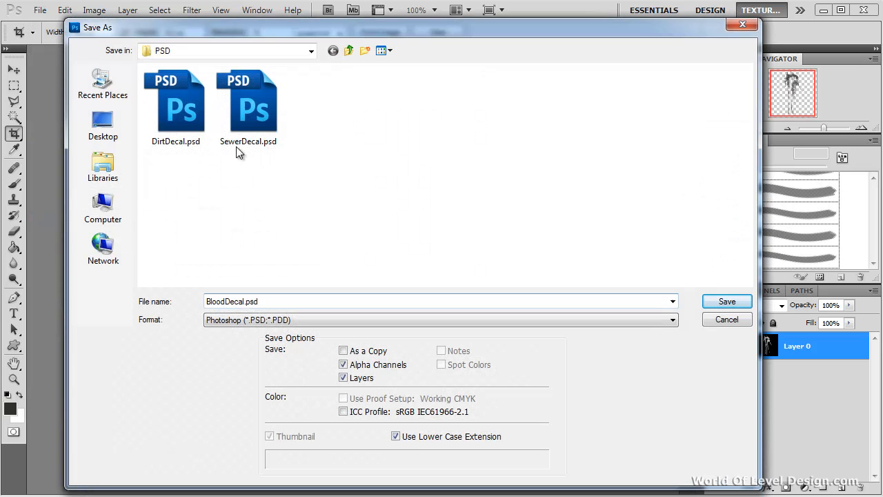
left_click(348, 50)
double_click(183, 110)
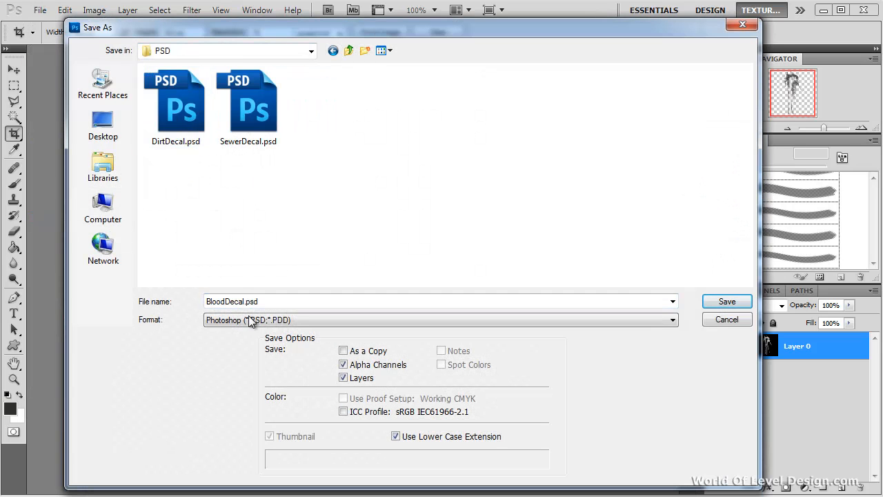
double_click(230, 301)
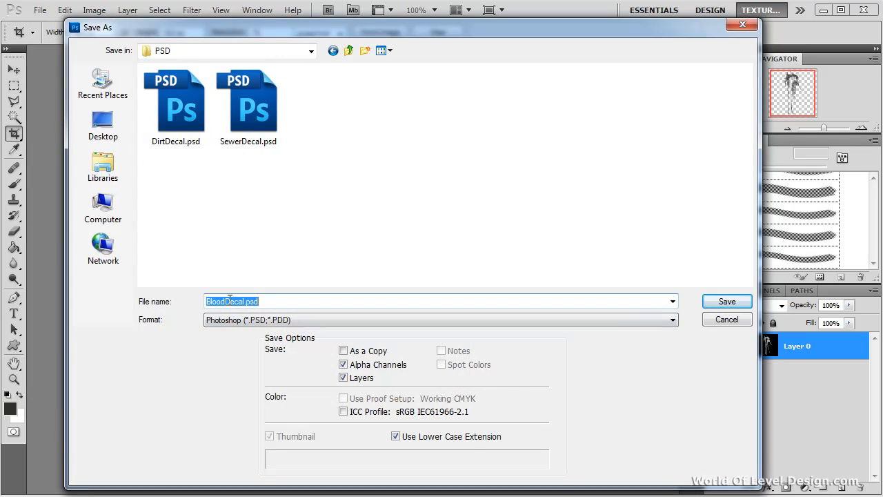
left_click(736, 307)
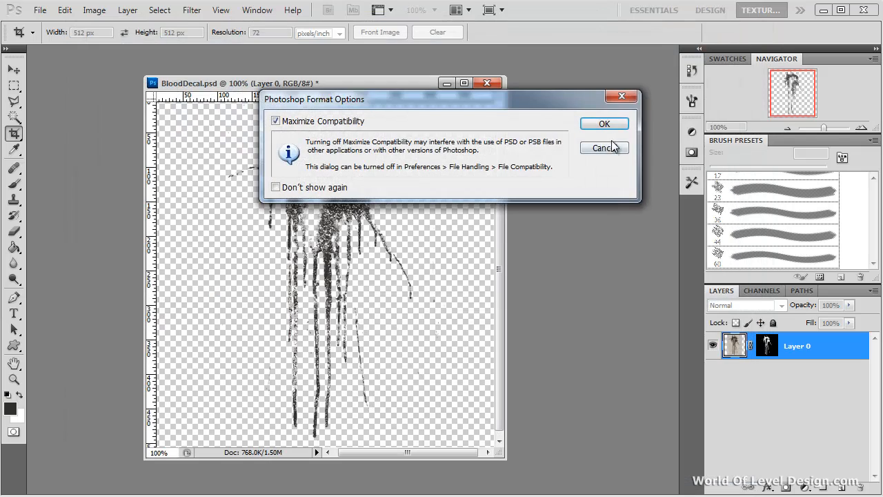
left_click(612, 121)
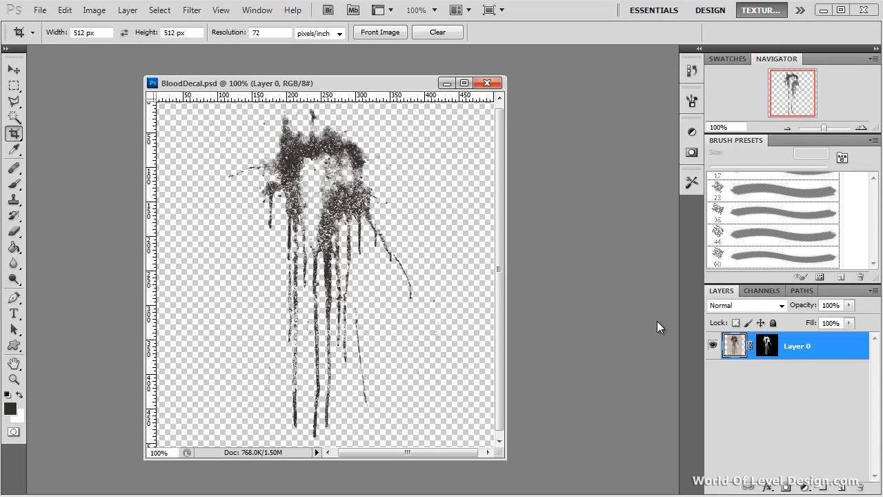
- Add a Hue/Saturation adjustment layer above Layer 0 with Colorize on, Hue 0 and Saturation 81
left_click(803, 488)
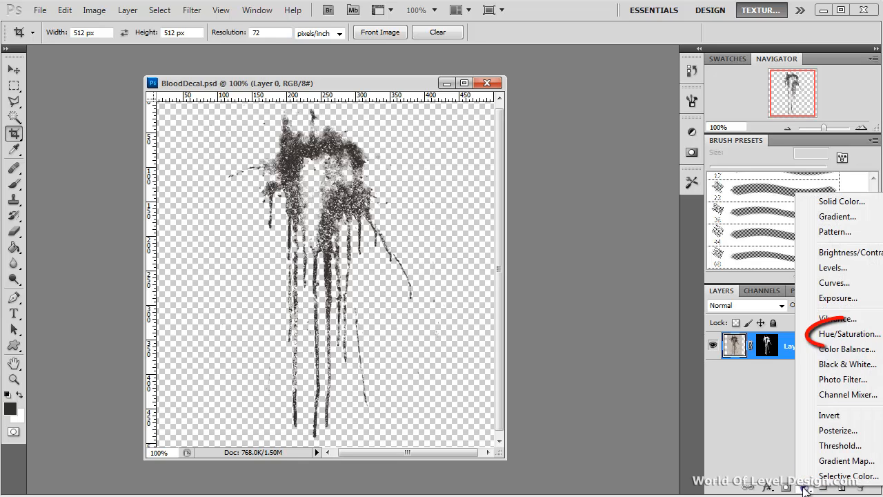
left_click(842, 334)
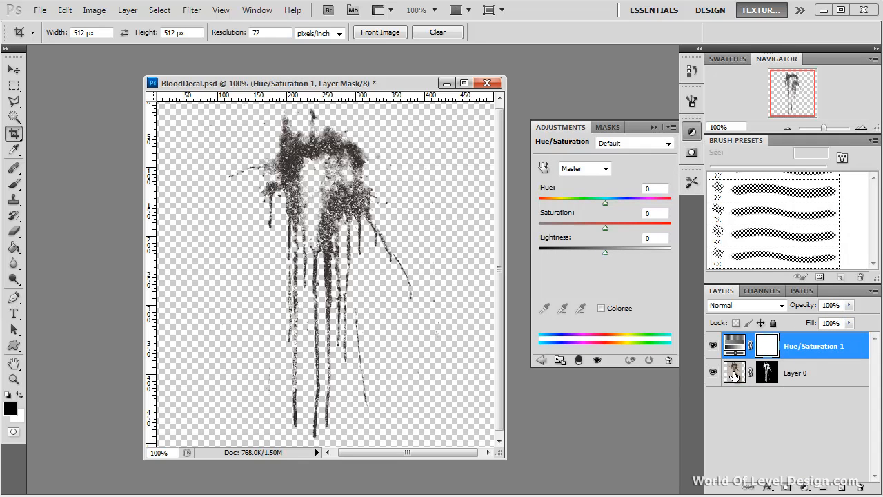
left_click(602, 309)
left_click_drag(540, 202, 547, 205)
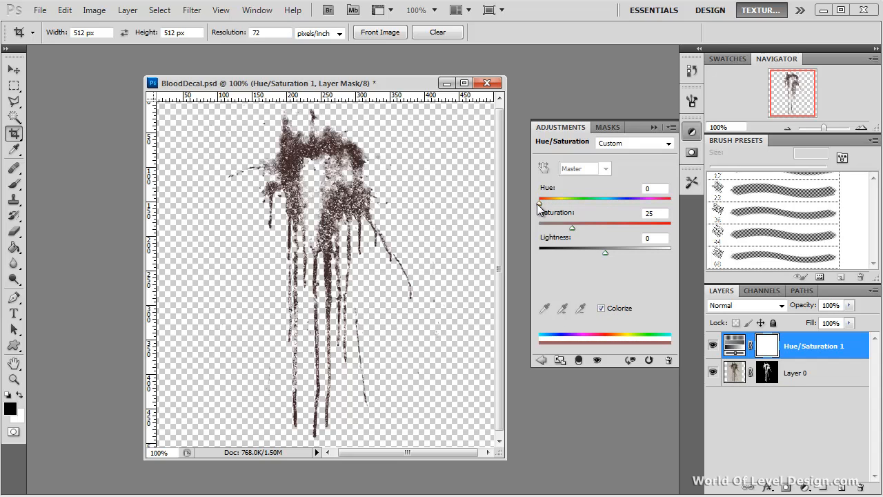
left_click_drag(572, 228, 646, 228)
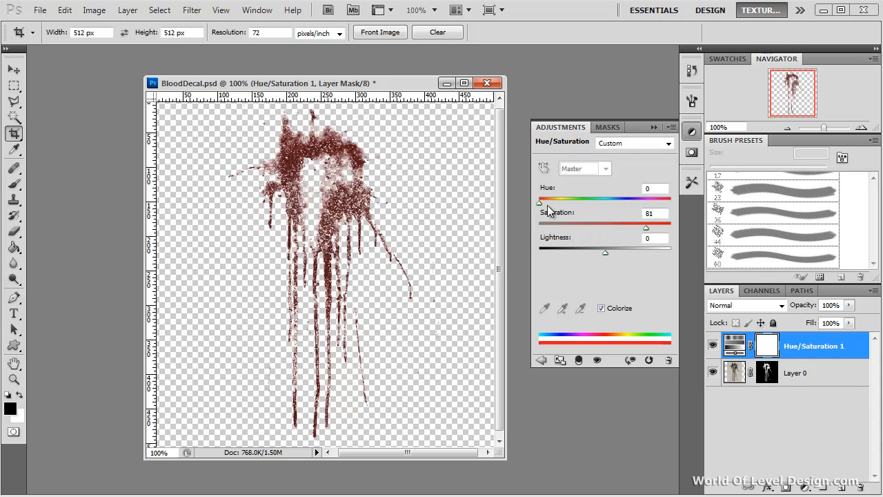
- Add a white-filled layer beneath Layer 0, and set the Hue/Saturation adjustment to Saturation 65 and Lightness +21
left_click(841, 487)
left_click_drag(793, 347, 798, 416)
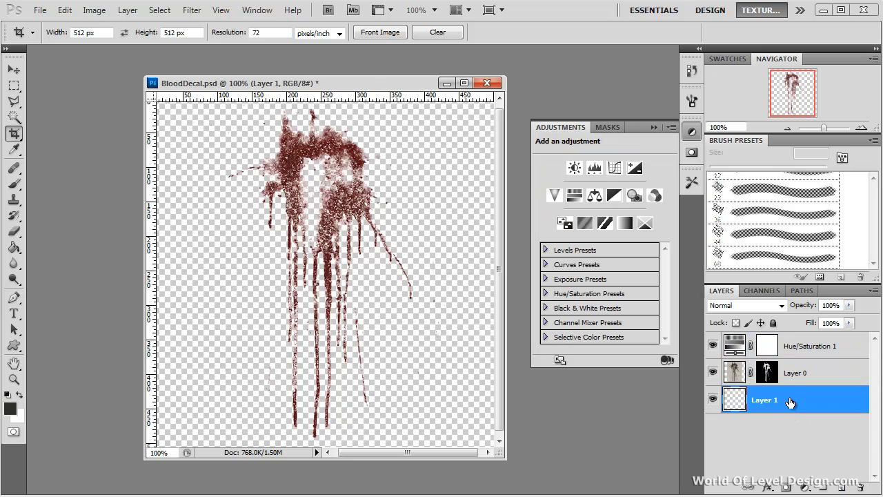
key("ctrl+BackSpace")
left_click(773, 346)
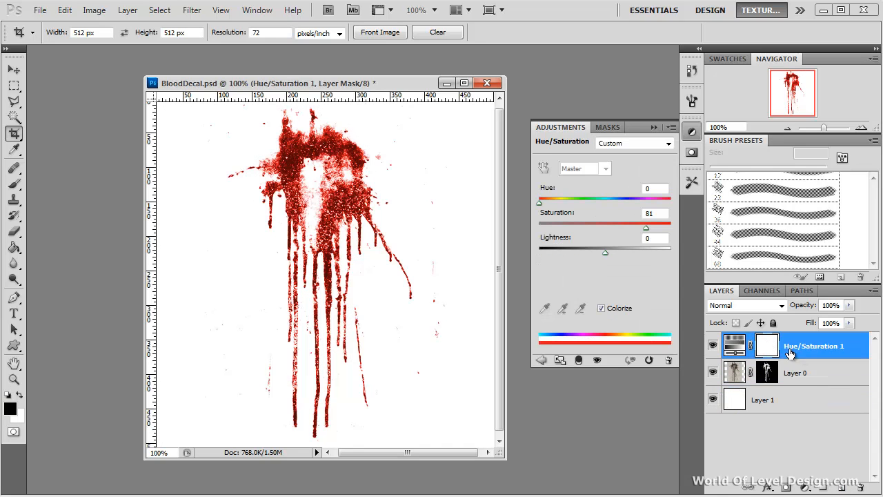
left_click_drag(605, 251, 619, 254)
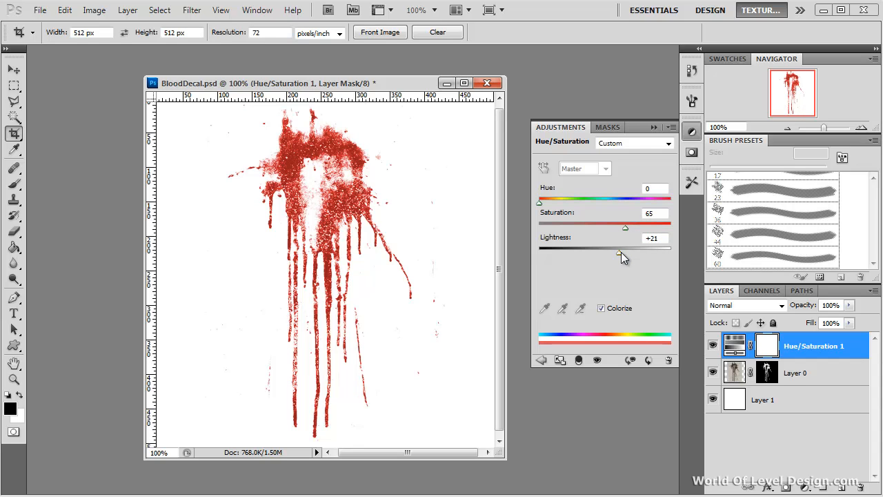
- Sample a dark red from the splatter as the foreground colour (901f1f) and fill Layer 1 with it
left_click(765, 401)
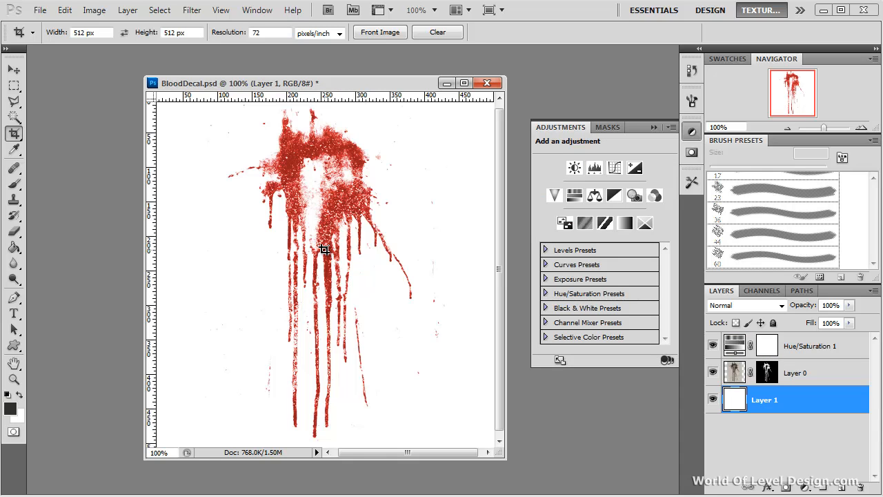
left_click(9, 409)
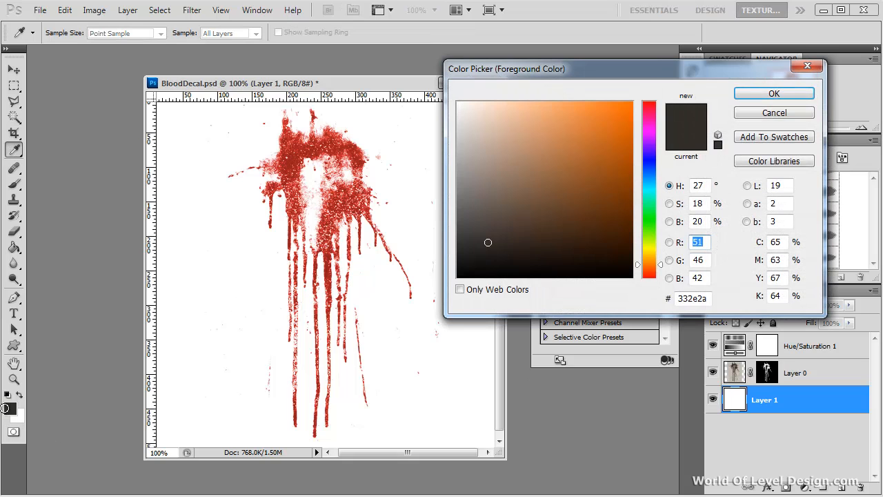
left_click(289, 158)
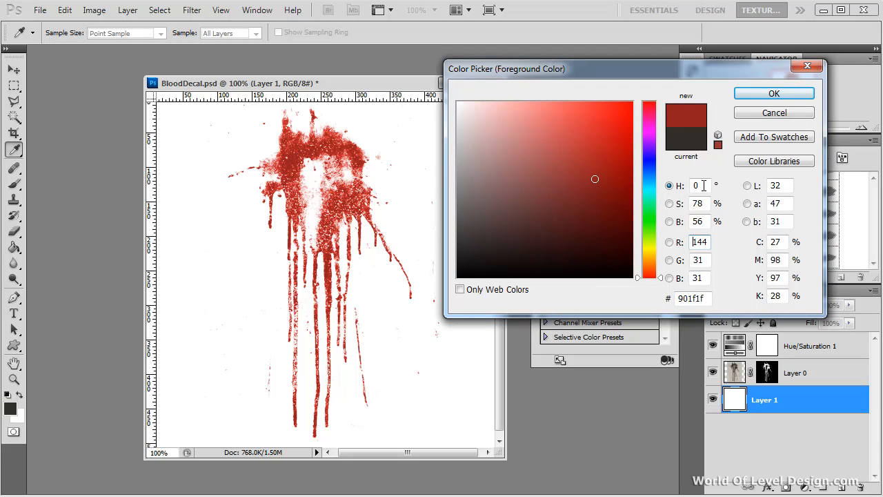
left_click(774, 94)
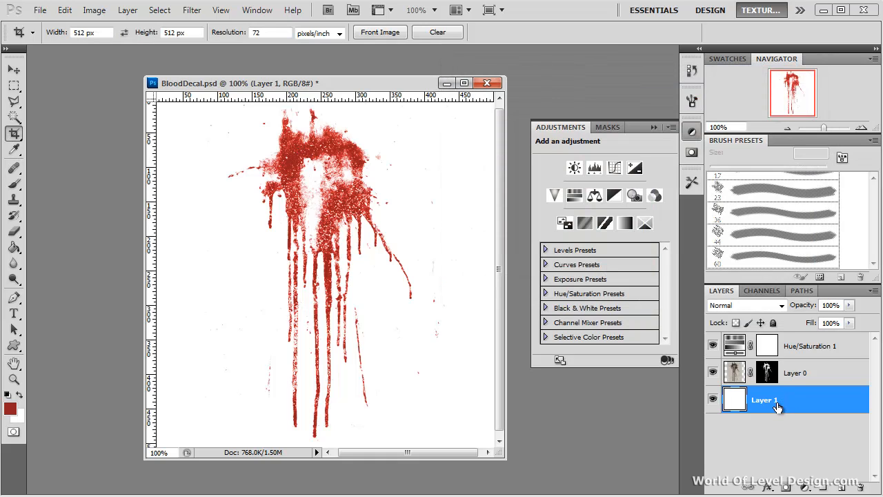
key("alt+BackSpace")
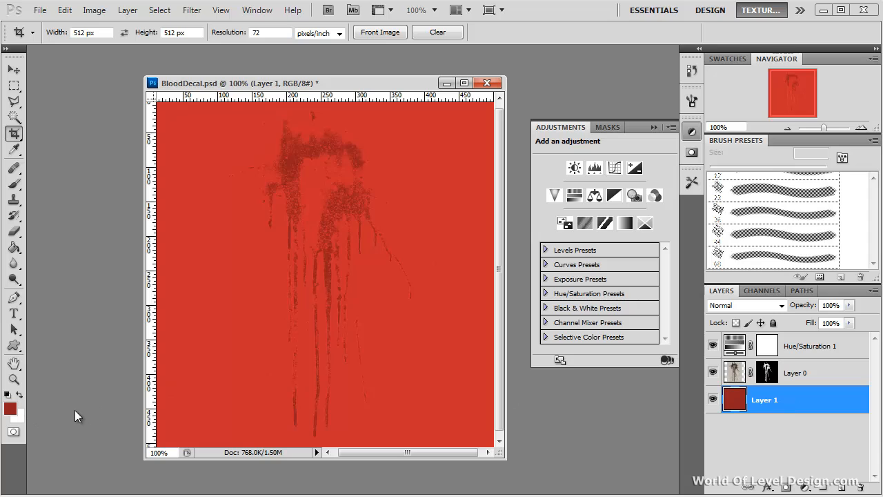
- Check the channels, then start saving a copy of the decal in the project's Textures folder in Targa format
left_click(759, 291)
left_click(736, 409, "ctrl")
left_click(40, 10)
left_click(80, 220)
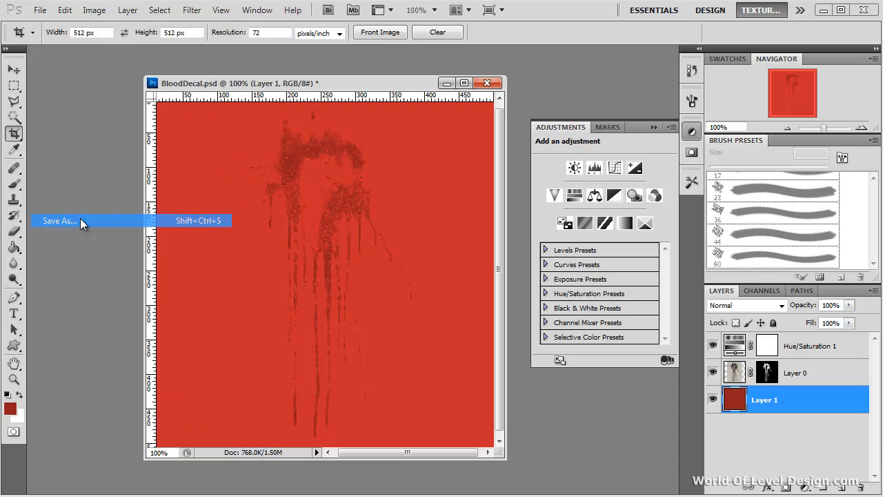
left_click(349, 50)
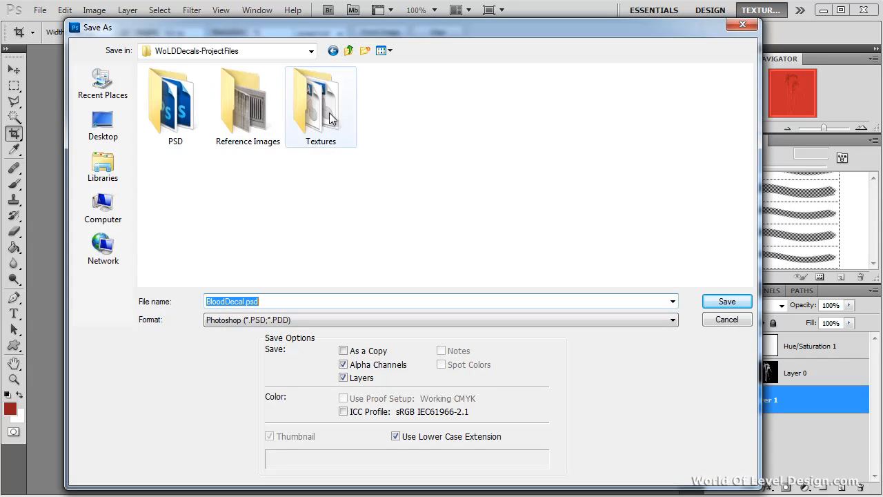
double_click(330, 119)
left_click(229, 320)
key("t")
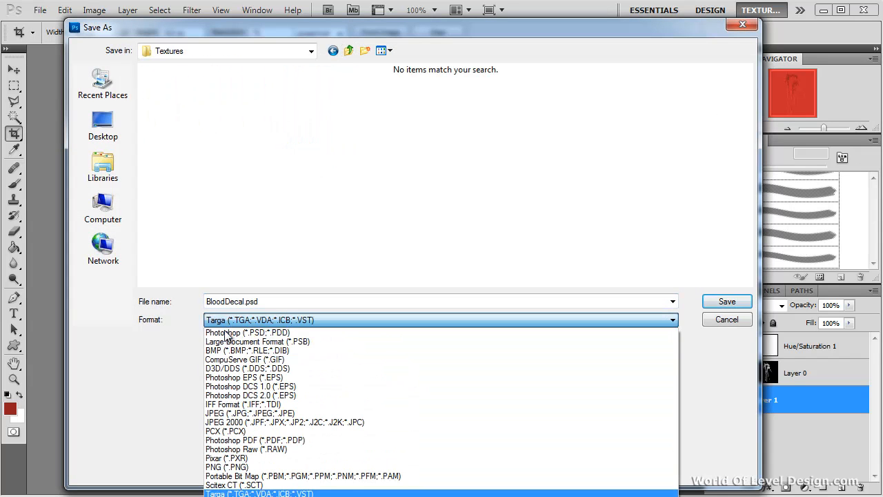
key("Return")
- Name the copy Decal_Blood.tga and save it with alpha channels at 32 bits/pixel, uncompressed
left_click(176, 134)
left_click(230, 303)
left_click(232, 302)
type("Blood.tga")
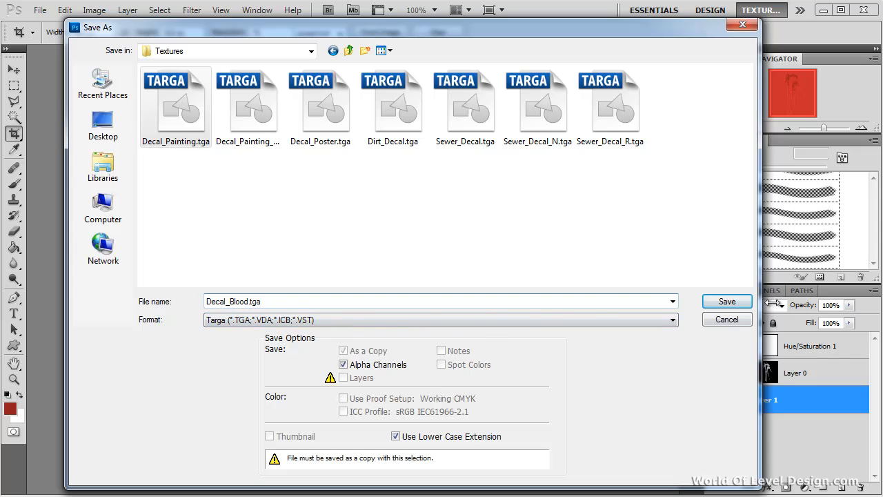
left_click(730, 301)
left_click(407, 168)
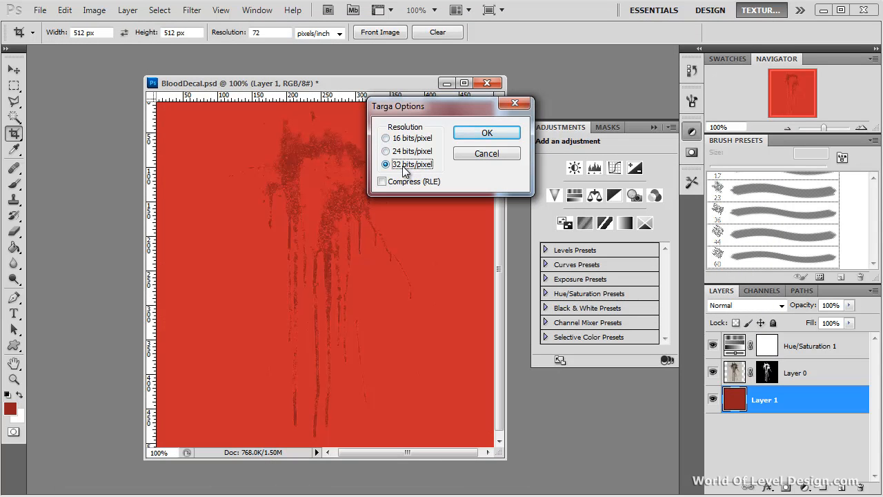
left_click(487, 133)
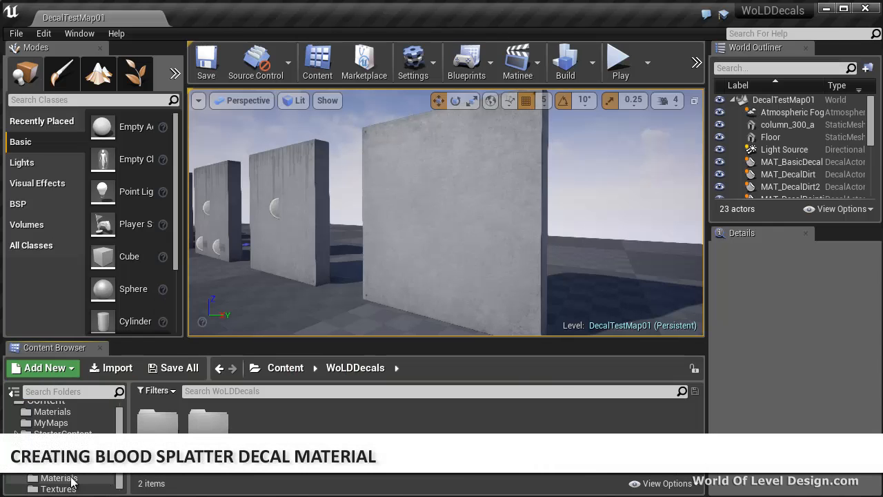
- In Unreal Engine, import Decal_Blood.tga into the WoLDDecals Textures folder
left_click(95, 491)
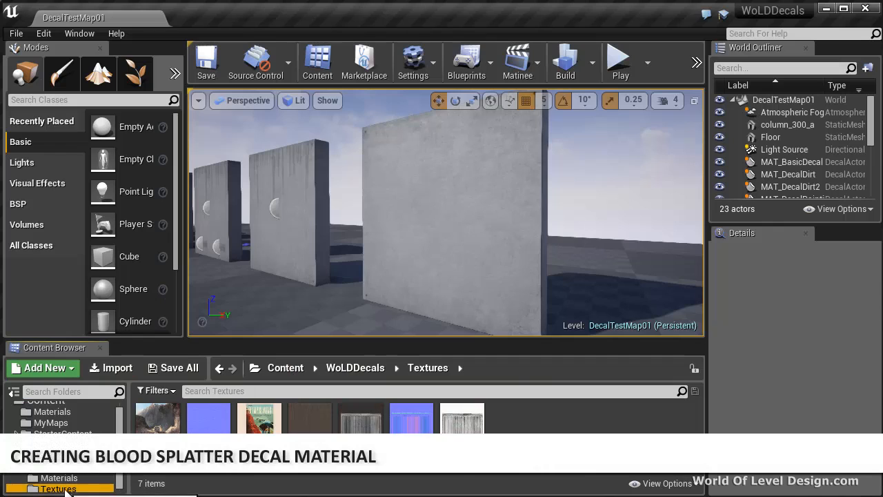
left_click(117, 368)
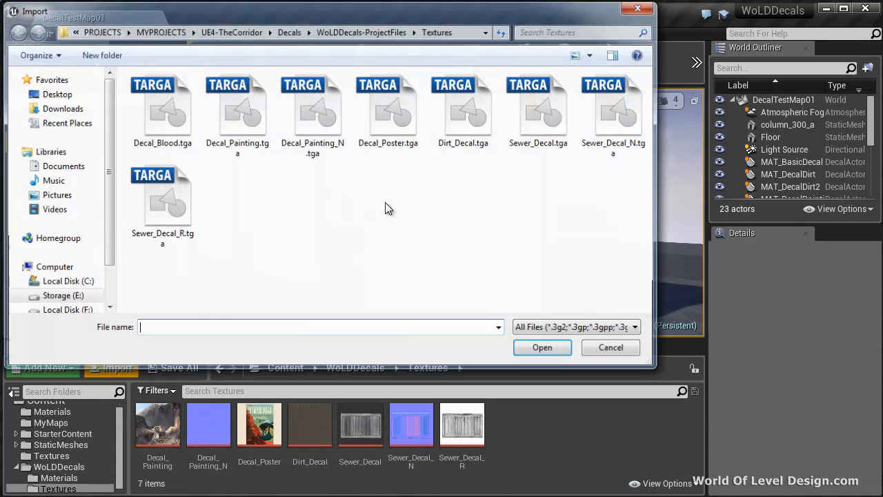
double_click(179, 119)
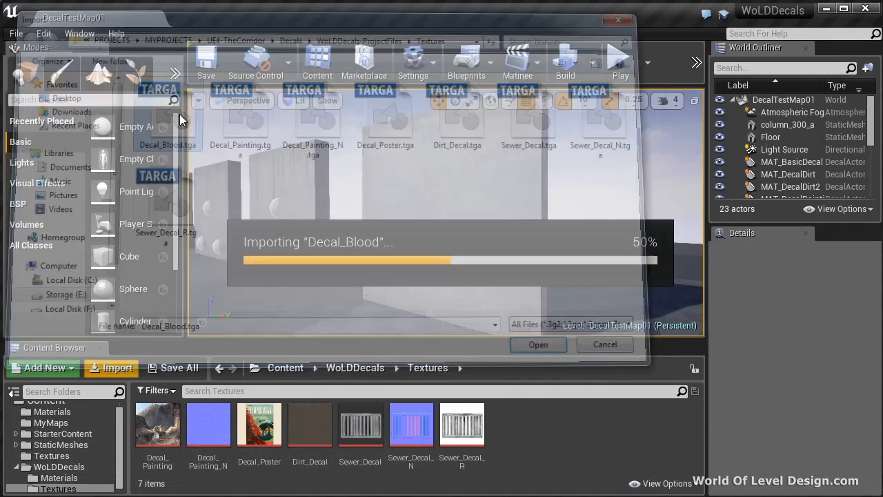
- Create a material named MAT_DecalBlood in the WoLDDecals Materials folder and open it for editing
left_click(60, 478)
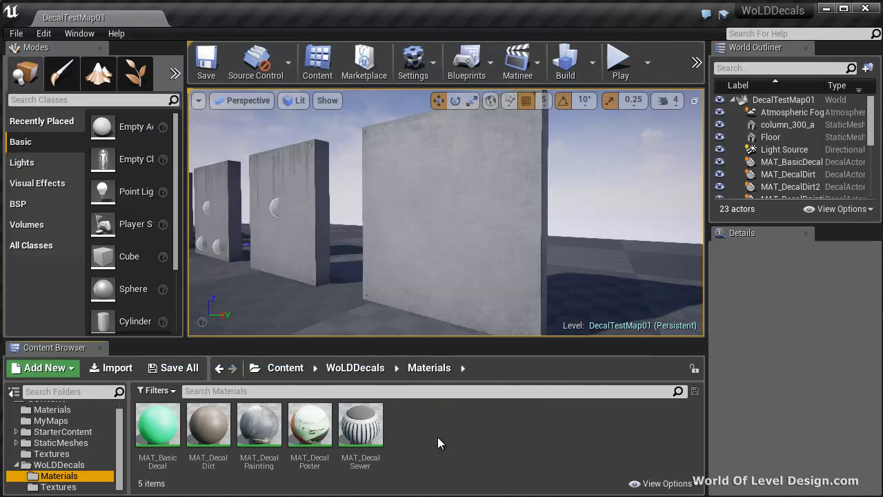
right_click(422, 425)
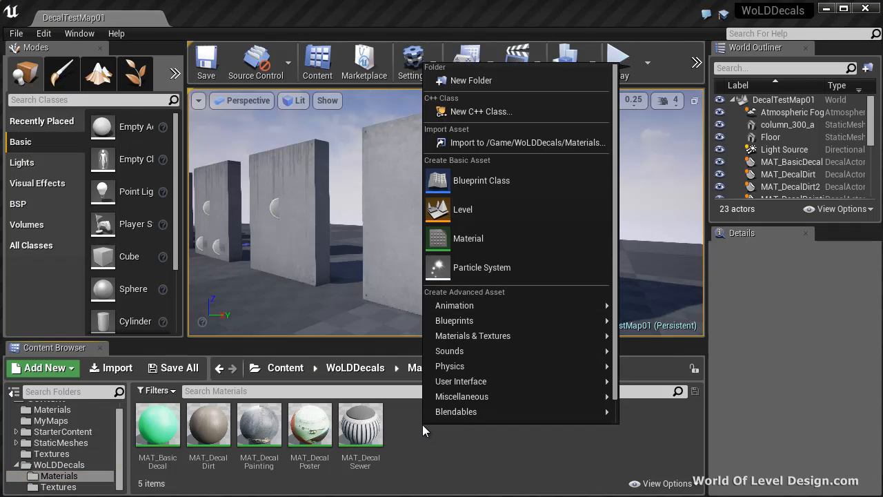
left_click(471, 235)
type("MAT")
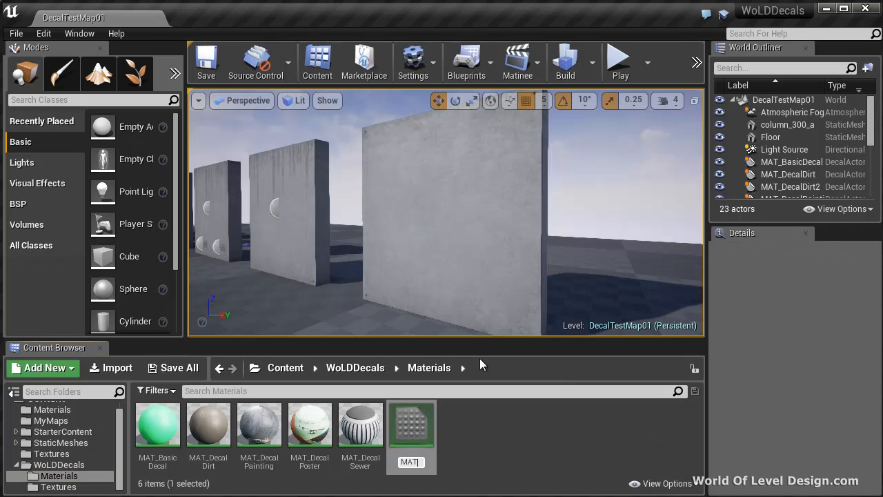
type("_DecalBlood")
key("Return")
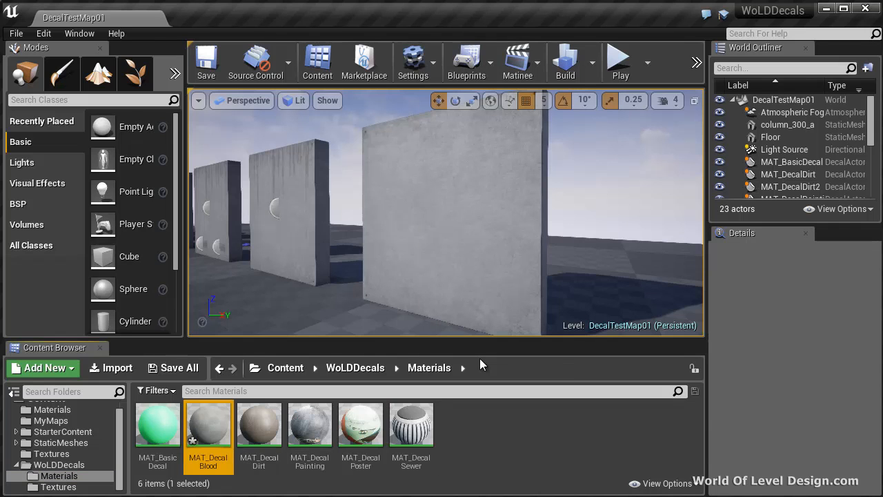
double_click(208, 424)
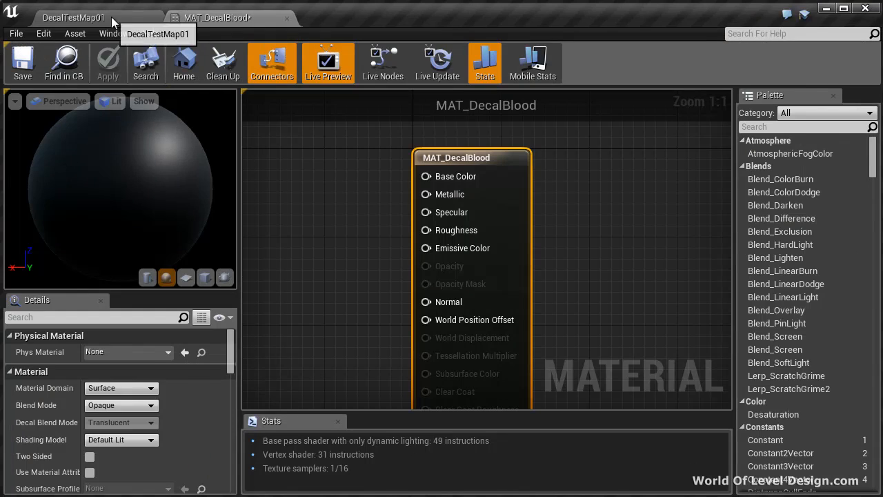
- Add the Decal_Blood texture from the WoLDDecals Textures folder to the MAT_DecalBlood graph as a Texture Sample
left_click(111, 17)
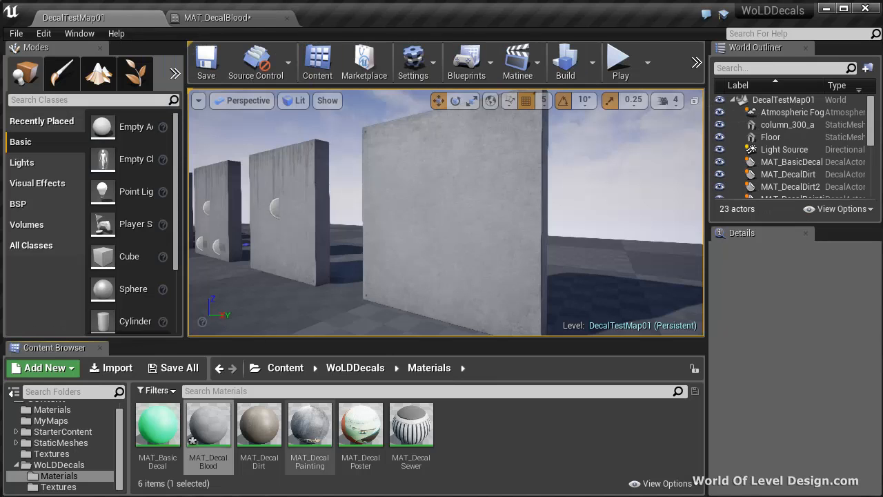
left_click(59, 486)
left_click(159, 424)
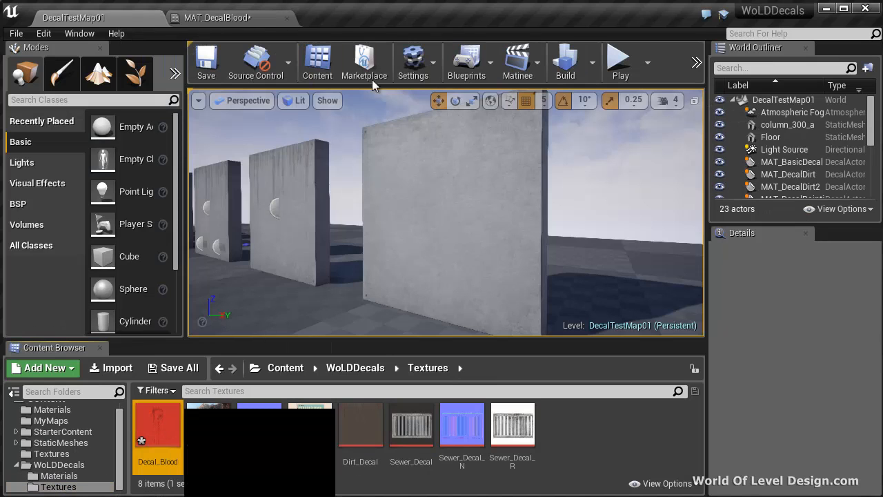
left_click(226, 18)
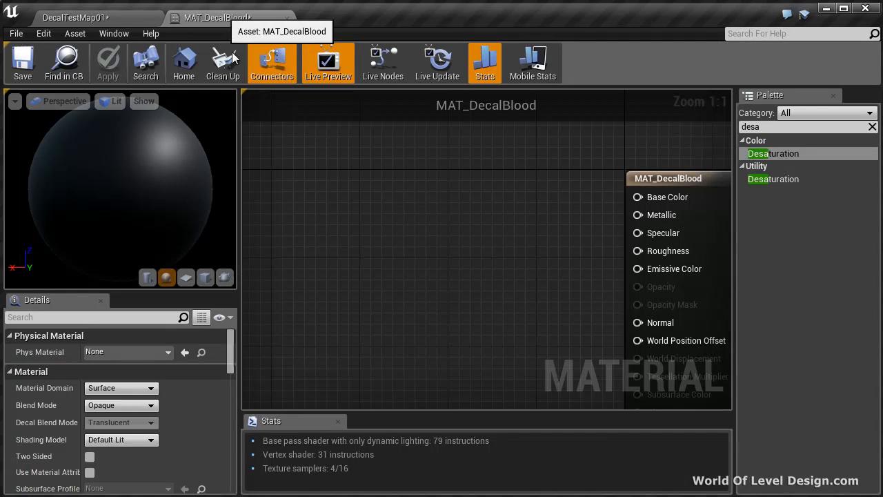
left_click(369, 173)
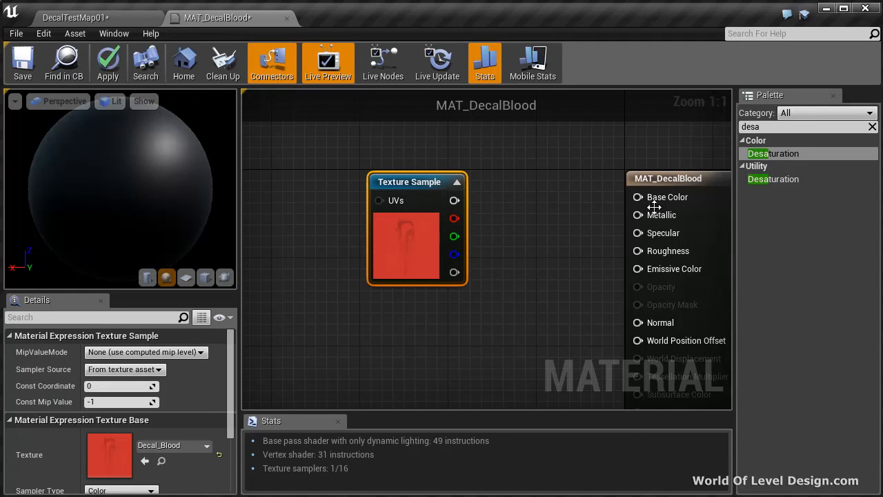
- Set the material's domain to Deferred Decal and its decal blend mode to DBuffer Translucent Color,Roughness
left_click(669, 179)
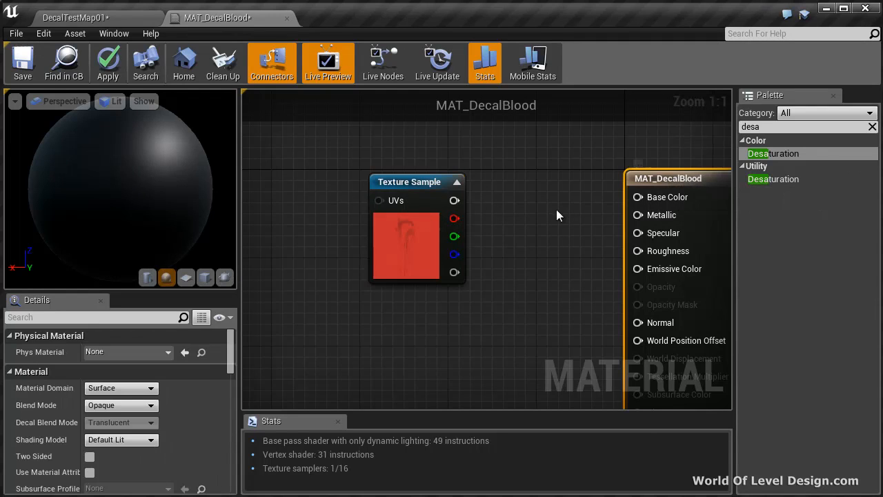
left_click(125, 388)
left_click(128, 407)
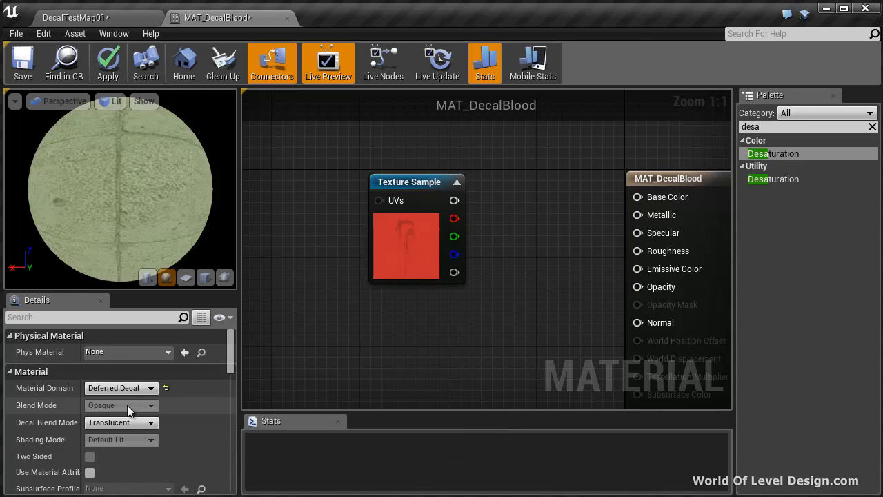
scroll(67, 432, "down", 1)
left_click(110, 402)
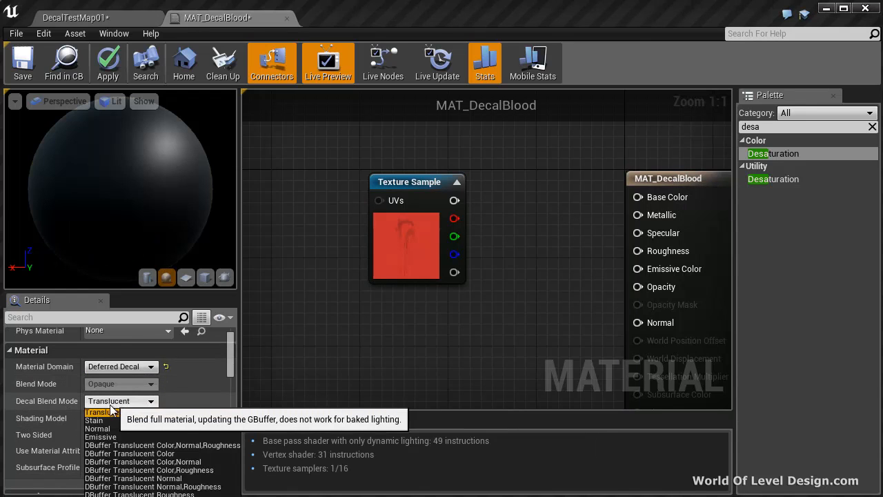
left_click(144, 471)
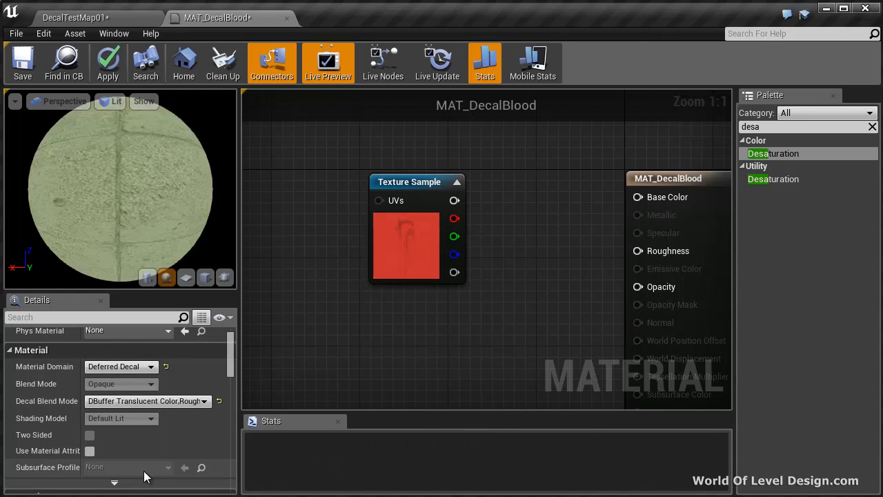
- Connect the Texture Sample's RGB output to Base Color and its alpha output to Opacity
right_click_drag(483, 202, 386, 192)
left_click_drag(351, 180, 258, 178)
left_click_drag(349, 175, 546, 187)
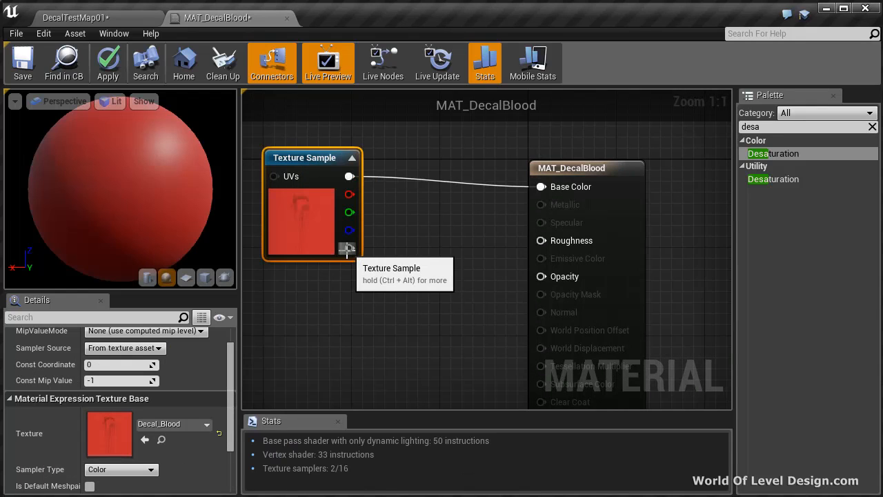
left_click_drag(347, 249, 539, 274)
- Add a Constant node with value 0, connect it to Roughness, and apply the material changes
right_click_drag(447, 213, 444, 218)
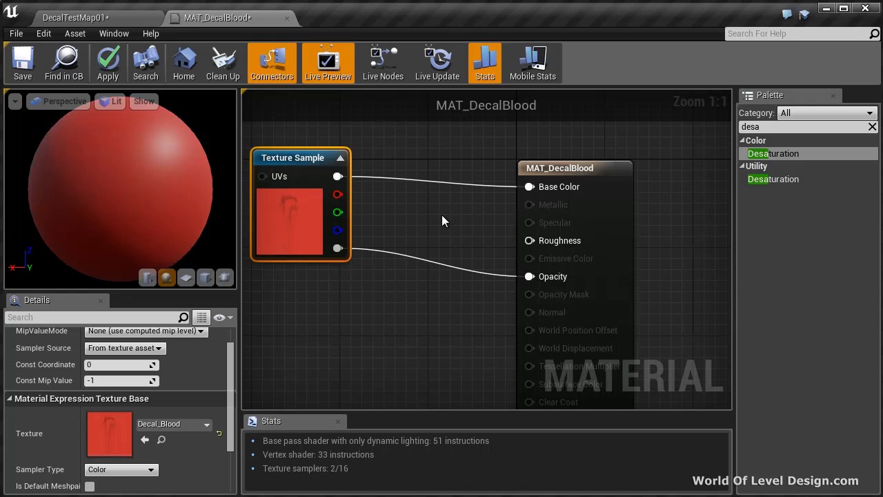
left_click(393, 208)
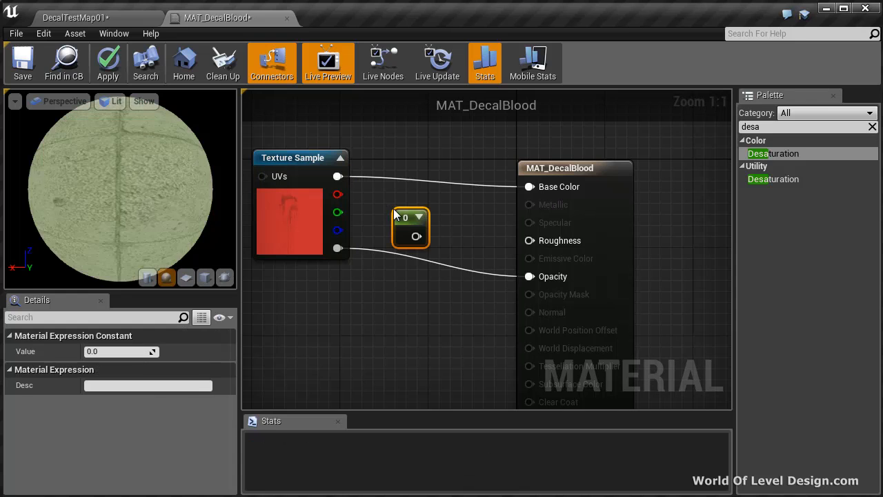
left_click_drag(417, 238, 531, 243)
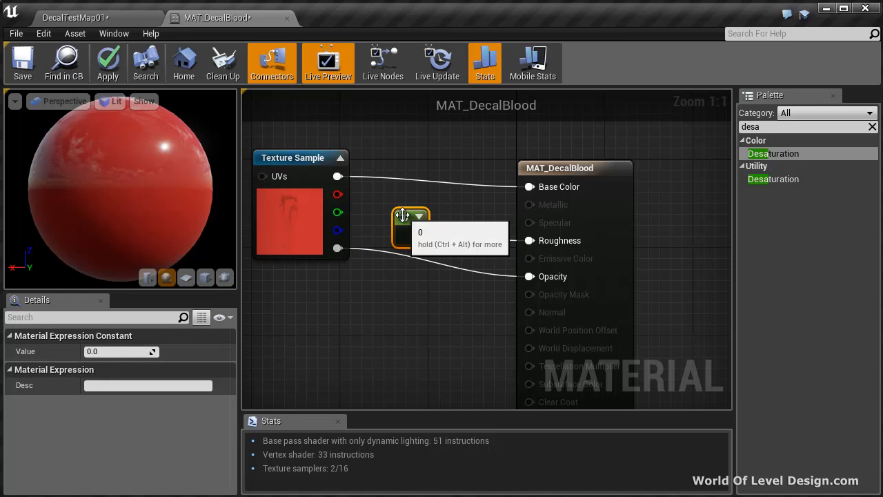
left_click(110, 66)
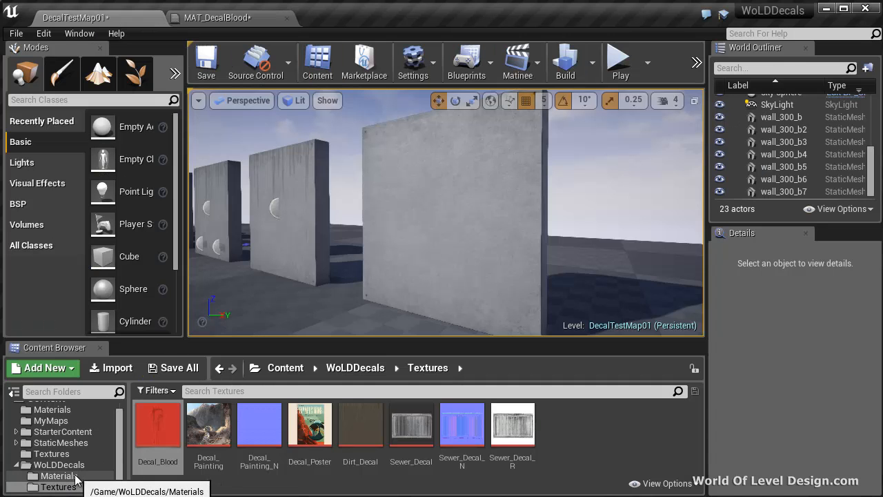
- Place MAT_DecalBlood in DecalTestMap01 at the foot of the empty wall and rotate the decal to project onto the wall
left_click(76, 480)
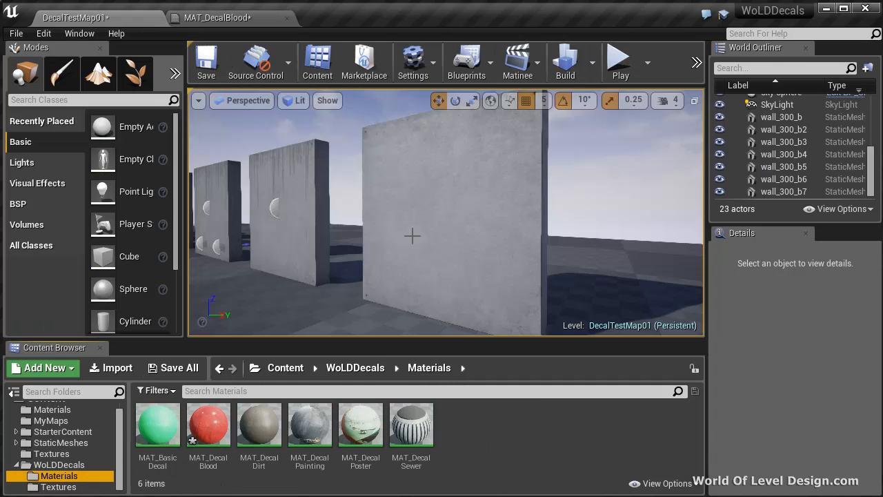
left_click_drag(209, 424, 383, 315)
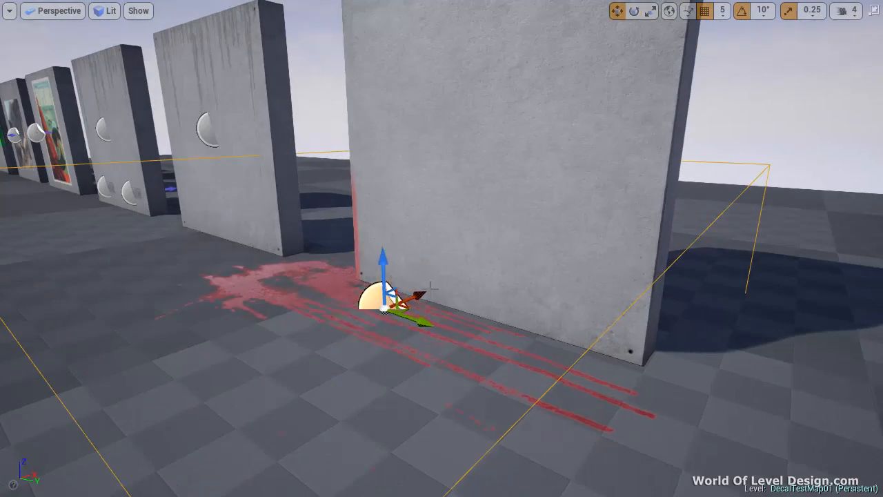
key("e")
left_click_drag(434, 296, 246, 346)
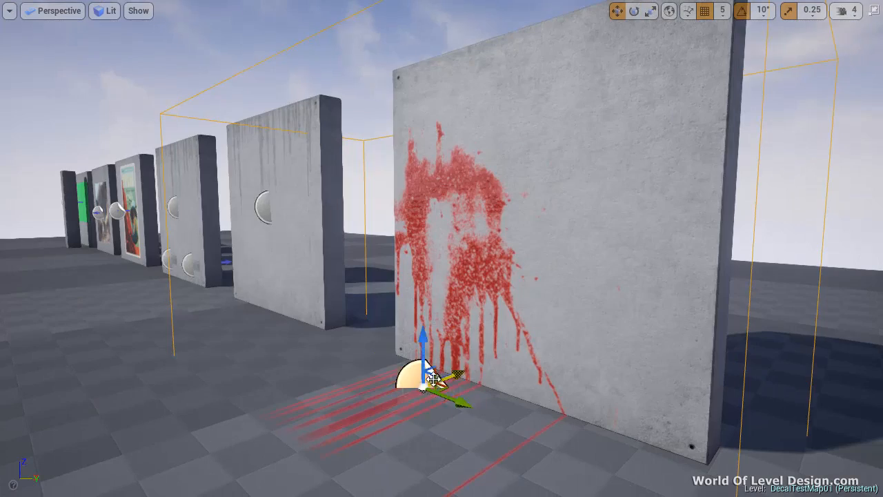
- Move the blood decal up onto the middle of the empty wall, adjust its rotation, and scale it down to fit
left_click_drag(414, 379, 483, 372)
key("e")
key("r")
key("w")
left_click_drag(462, 315, 463, 203)
mouse_move(508, 265)
left_mouse_down()
mouse_move(576, 276)
mouse_move(488, 274)
mouse_move(510, 269)
mouse_move(504, 275)
left_mouse_up()
key("r")
key("w")
left_click_drag(531, 239, 534, 192)
key("r")
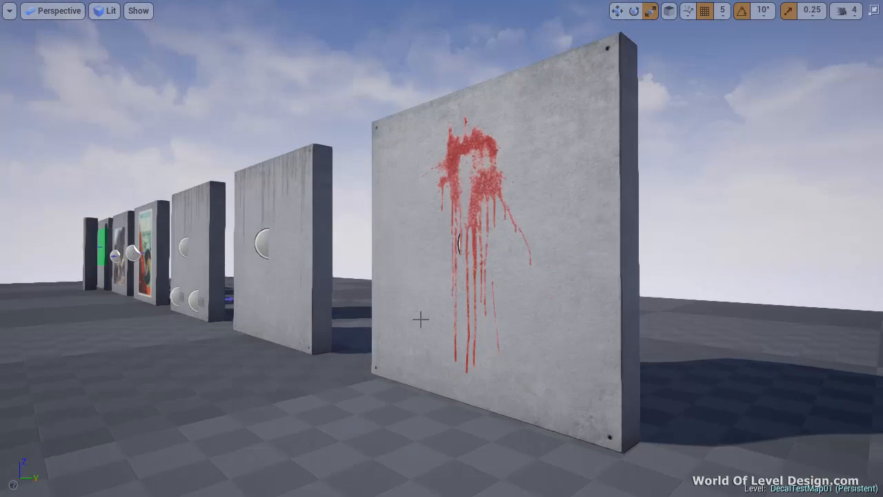
- Set the constant feeding MAT_DecalBlood's Roughness to 0.15 and check the decal's shine on the wall
mouse_move(420, 311)
right_mouse_down()
mouse_move(424, 284)
mouse_move(423, 319)
right_mouse_up()
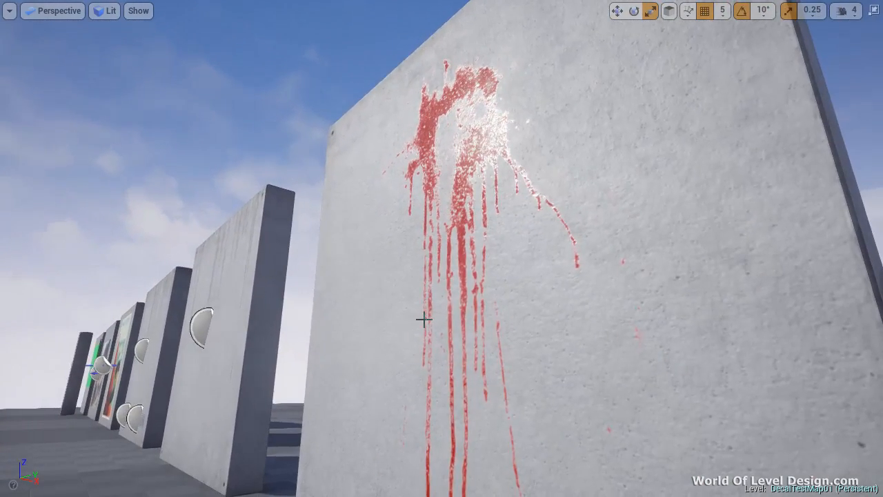
key("F11")
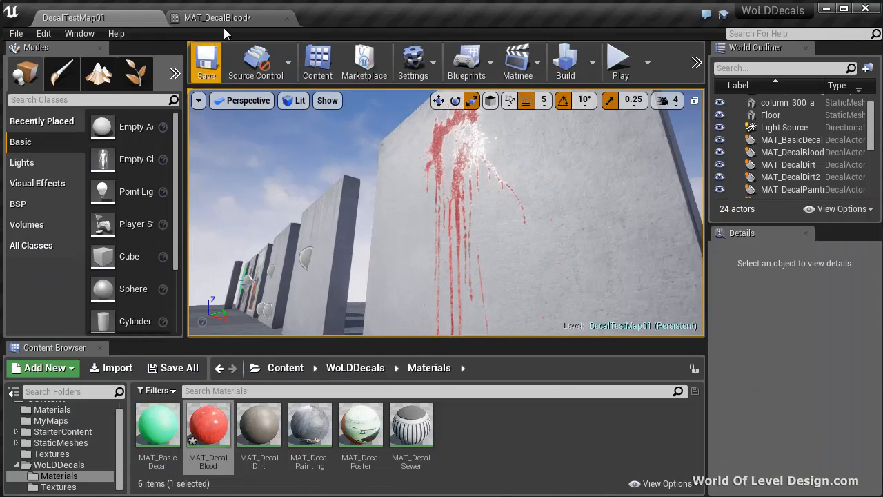
left_click(226, 20)
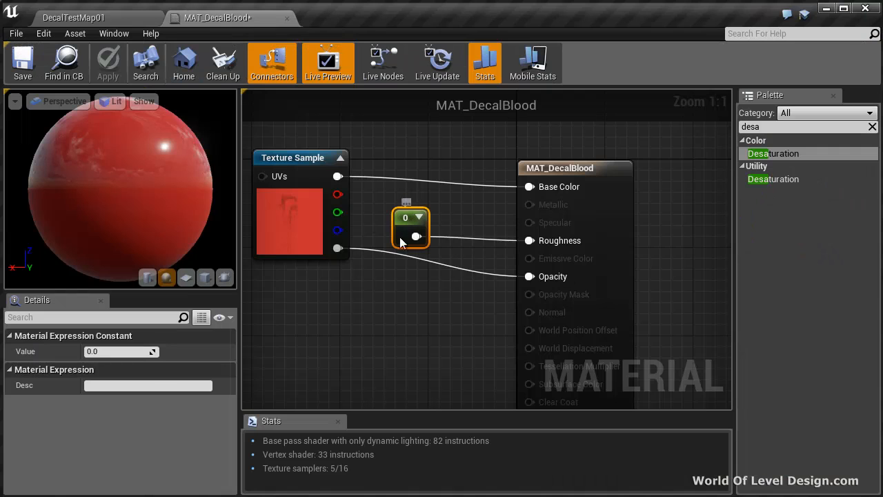
left_click(120, 355)
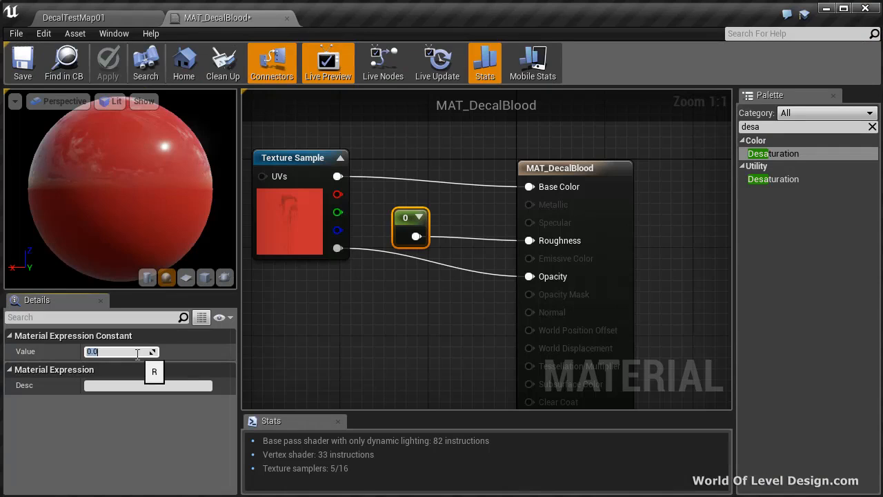
type(".15")
key("Return")
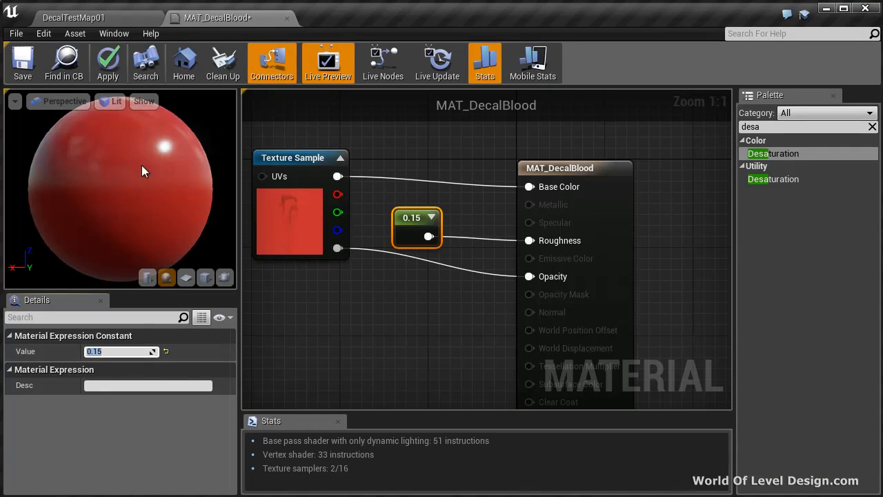
left_click(113, 16)
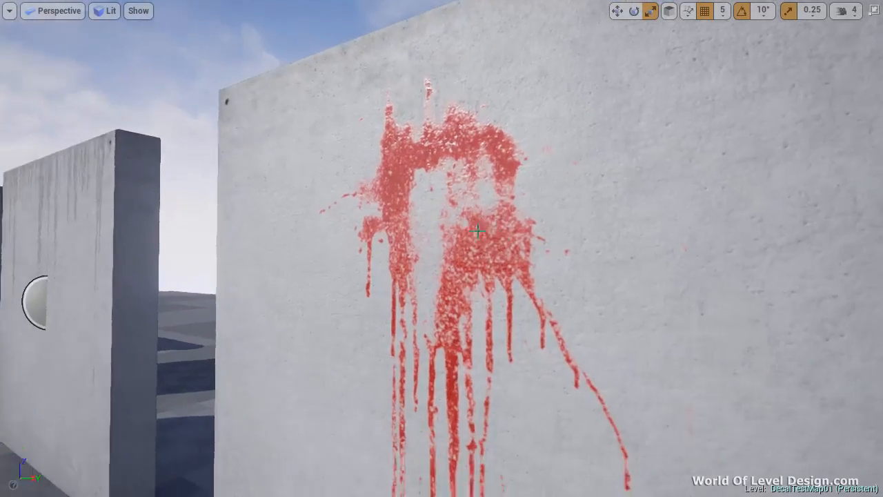
right_click_drag(478, 231, 457, 279)
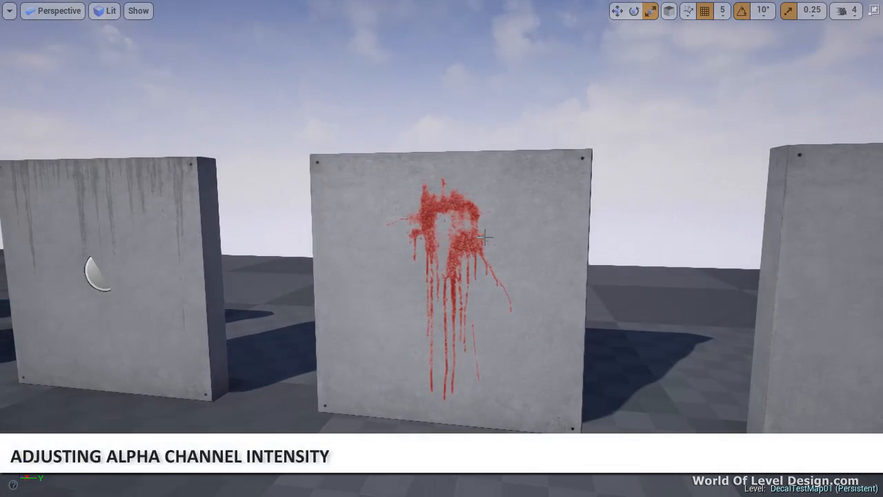
- Add a Constant node and a Multiply node below the Texture Sample in the MAT_DecalBlood graph
mouse_move(484, 237)
right_mouse_down()
mouse_move(484, 225)
mouse_move(499, 245)
mouse_move(485, 223)
right_mouse_up()
key("F11")
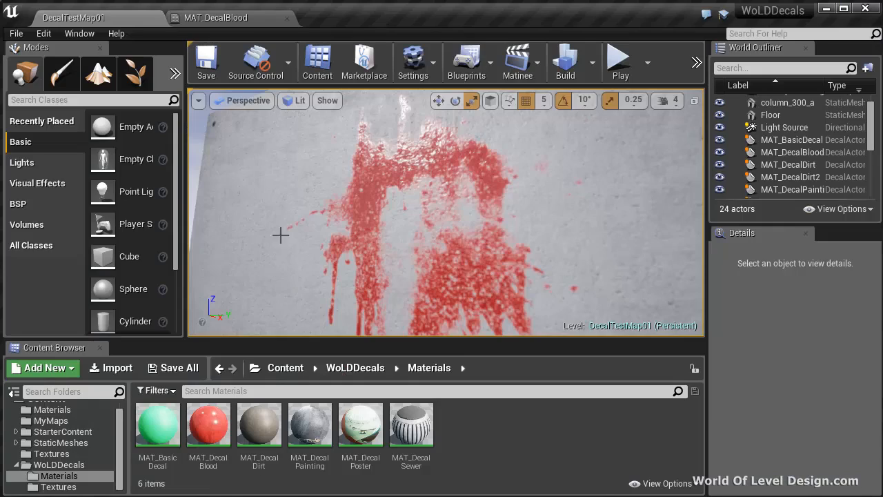
left_click(220, 15)
right_click_drag(396, 237, 414, 160)
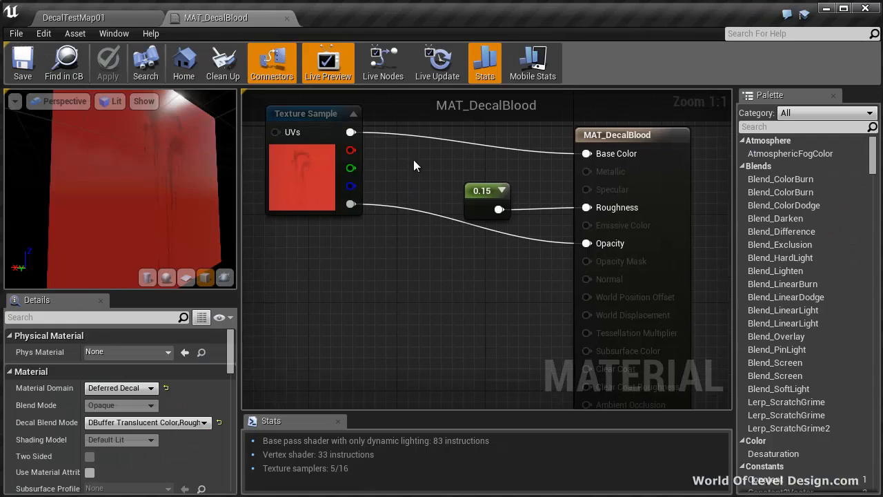
left_click(335, 257)
left_click(409, 306)
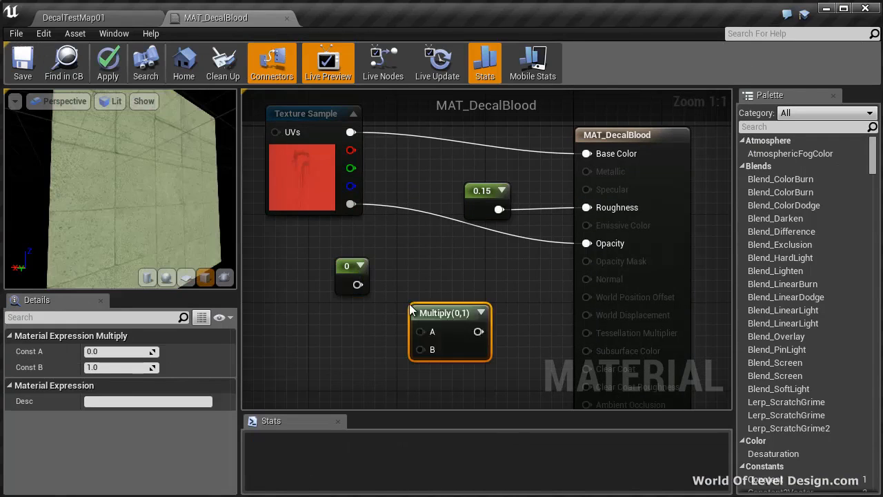
- Wire the texture's alpha into Multiply A, the new constant into B, and the Multiply output into Opacity
left_click_drag(345, 267, 353, 346)
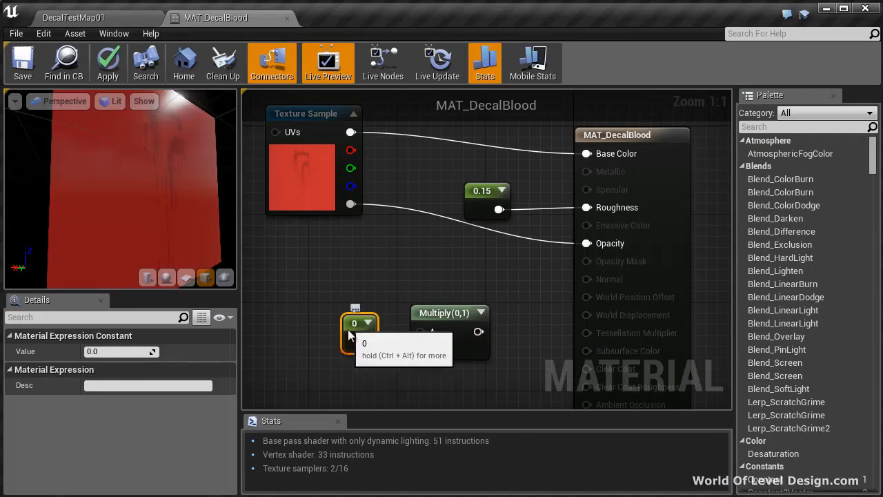
left_click_drag(452, 316, 439, 249)
left_click_drag(351, 204, 408, 265)
left_click_drag(366, 362, 586, 243)
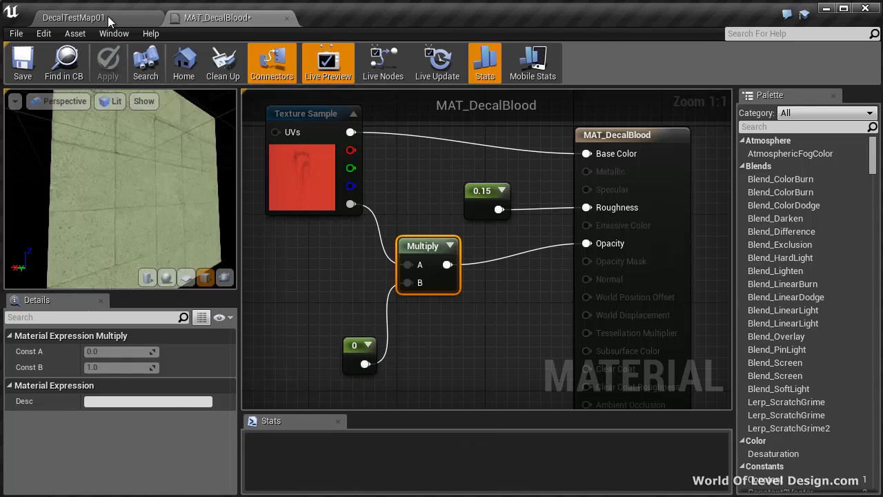
left_click(107, 16)
left_click(225, 19)
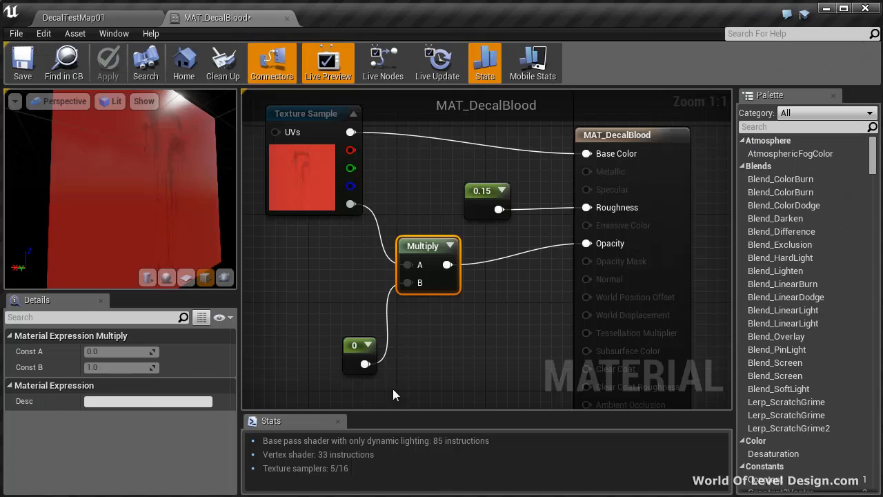
- Set the constant feeding Multiply B to 0.5 and check the decal's opacity on the wall in the level
left_click(343, 341)
left_click(124, 351)
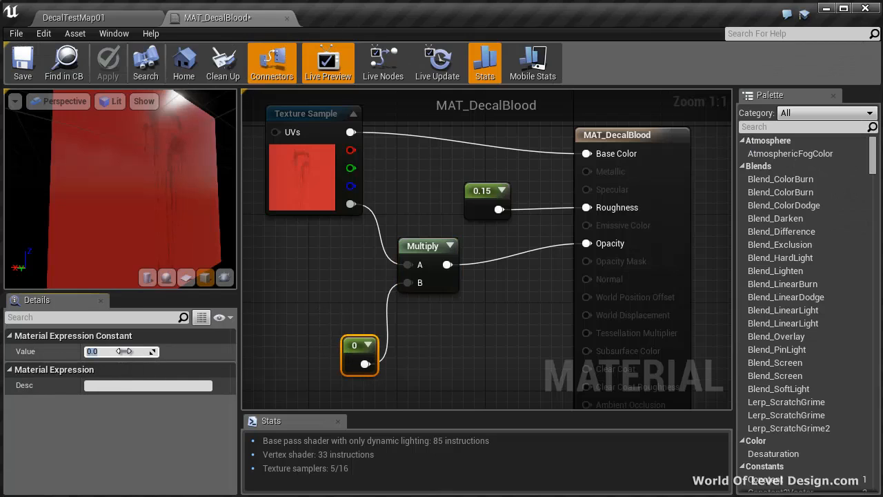
type(".5")
key("Return")
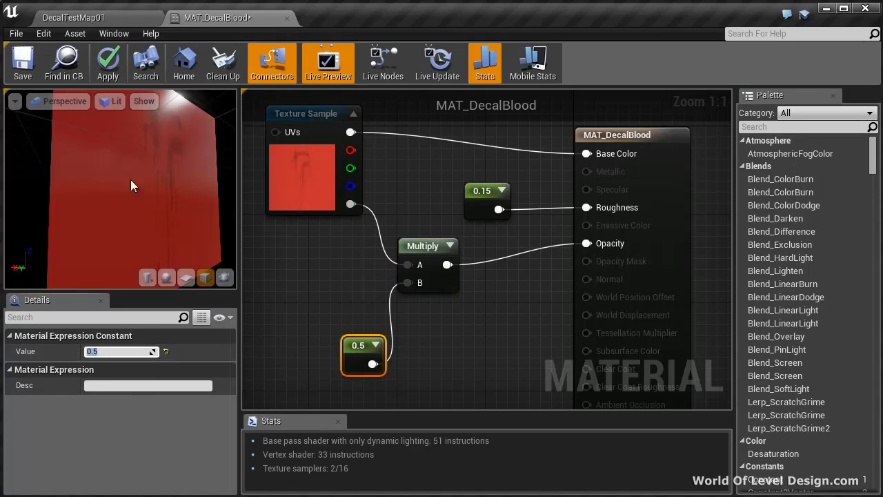
left_click(107, 17)
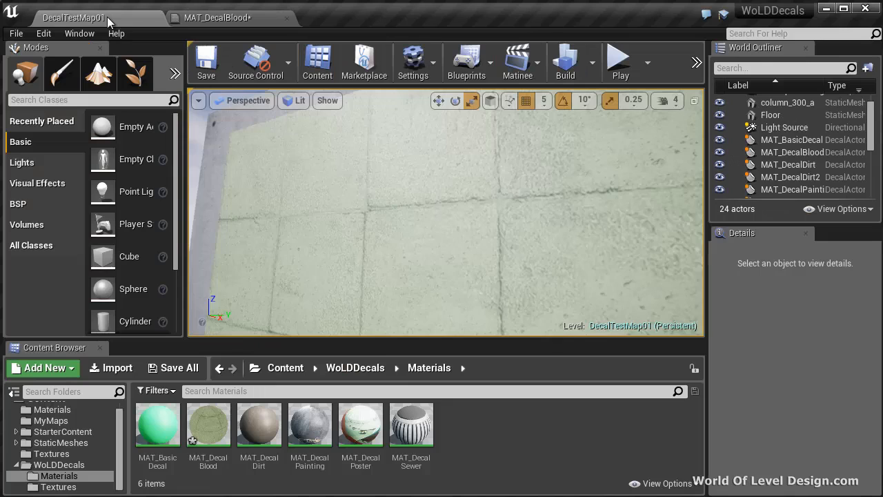
mouse_move(416, 234)
right_mouse_down()
mouse_move(430, 225)
mouse_move(428, 235)
right_mouse_up()
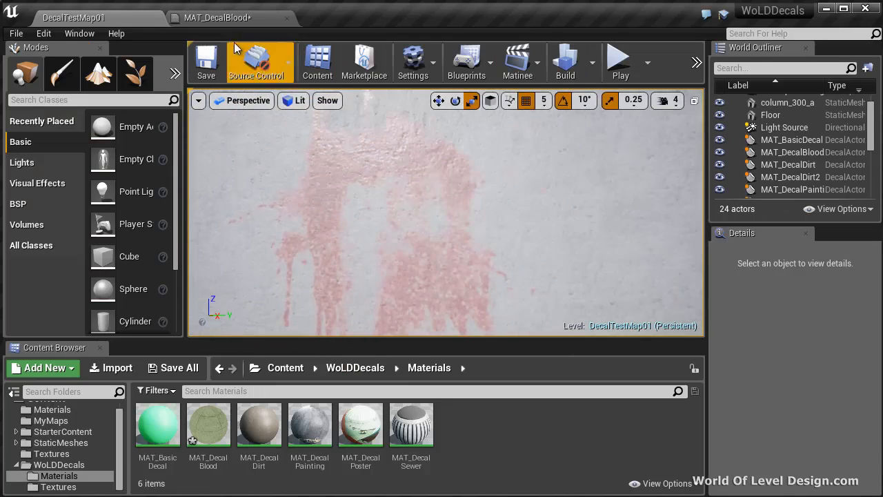
- Set the constant feeding Multiply B to 2, apply the material change, and check the blood decal's opacity in the level
left_click(215, 17)
left_click(356, 366)
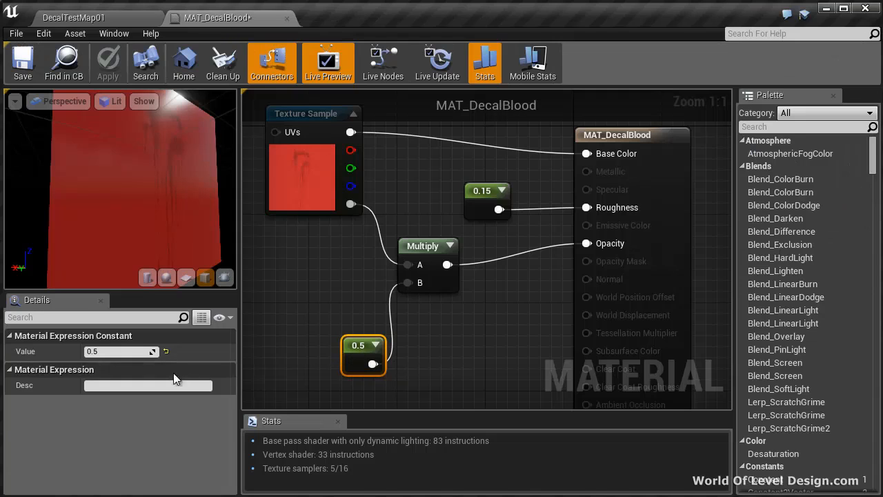
left_click(111, 351)
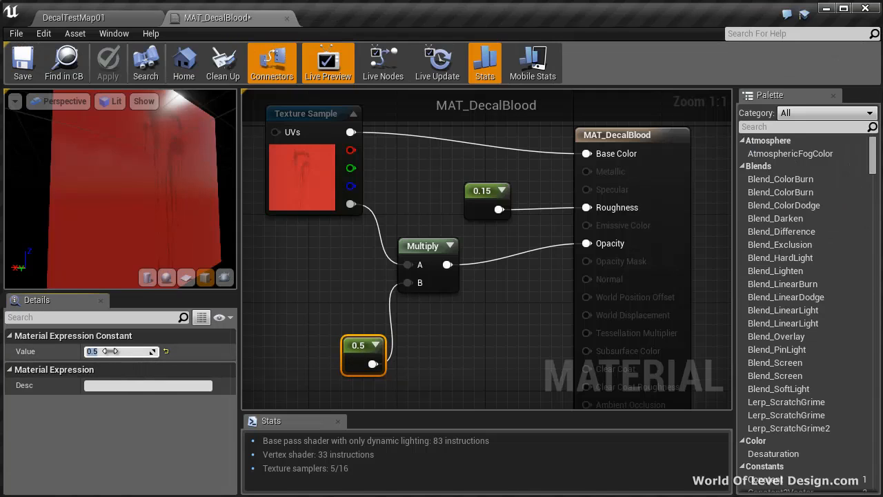
type("2")
key("Return")
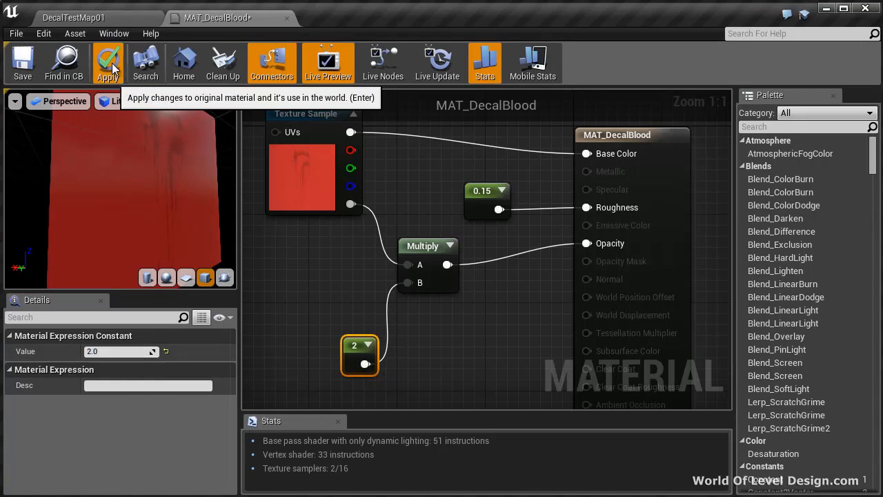
left_click(108, 62)
left_click(74, 17)
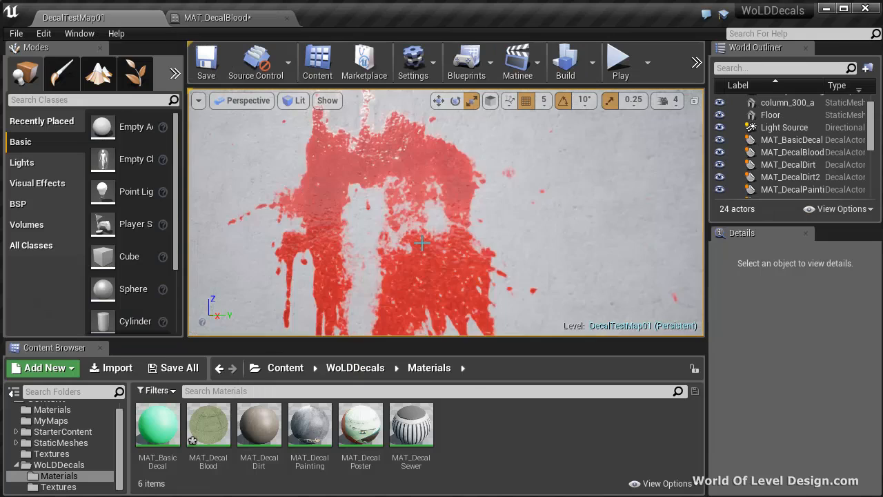
right_click_drag(416, 240, 400, 236)
left_click_drag(400, 236, 431, 293)
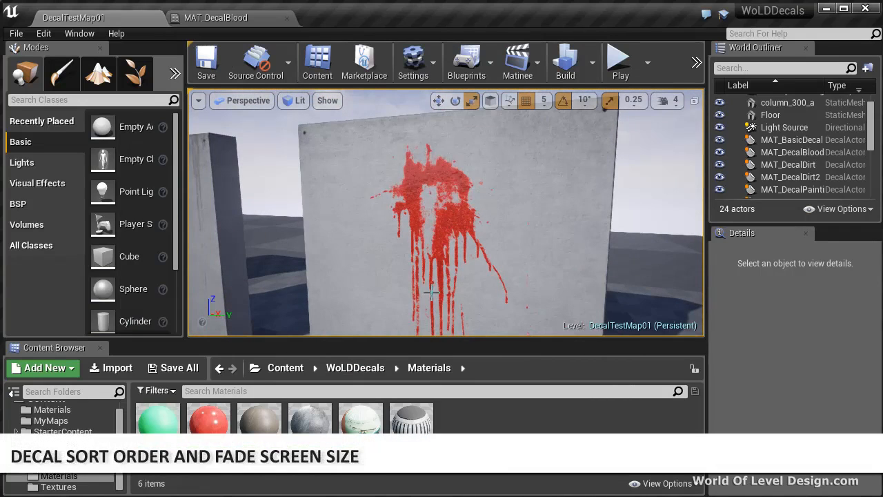
- Duplicate the blood decal actor and place the copy over the Olympus Mons poster on its wall
left_click_drag(431, 286, 470, 296)
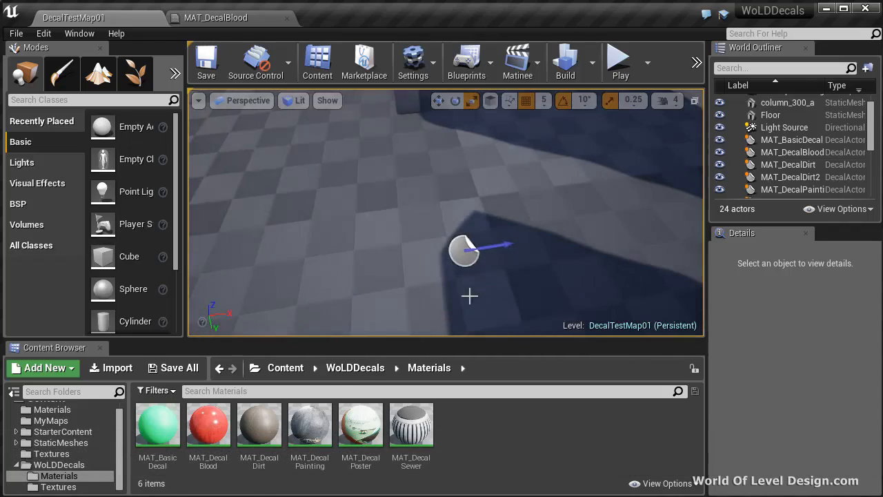
left_click(464, 251)
right_click_drag(566, 211, 596, 356)
key("w")
left_click_drag(512, 182, 10, 145)
key("F11")
right_click_drag(506, 188, 453, 205)
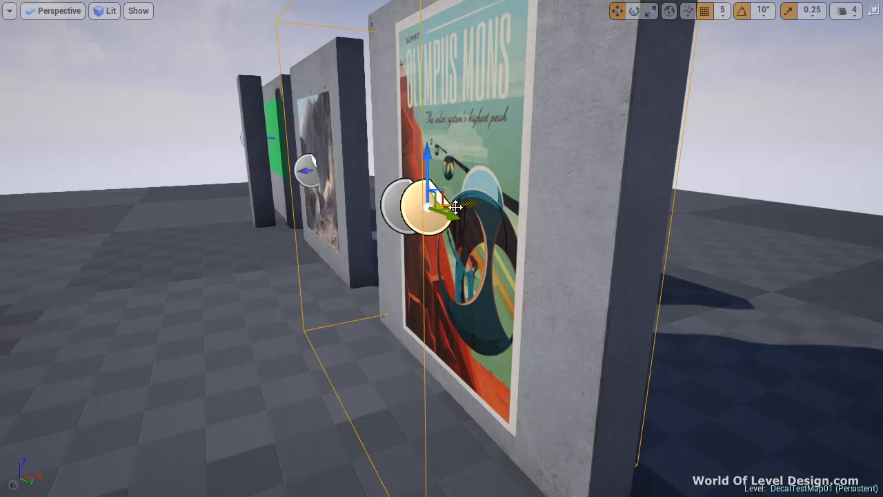
left_click_drag(456, 206, 594, 312, "alt")
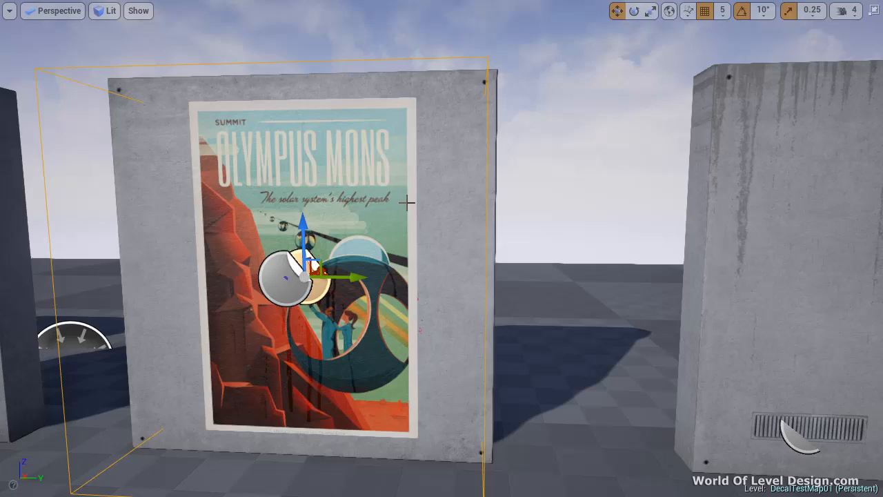
- Open a second Details window for the duplicated blood decal and show it over the maximized viewport facing the poster
key("F11")
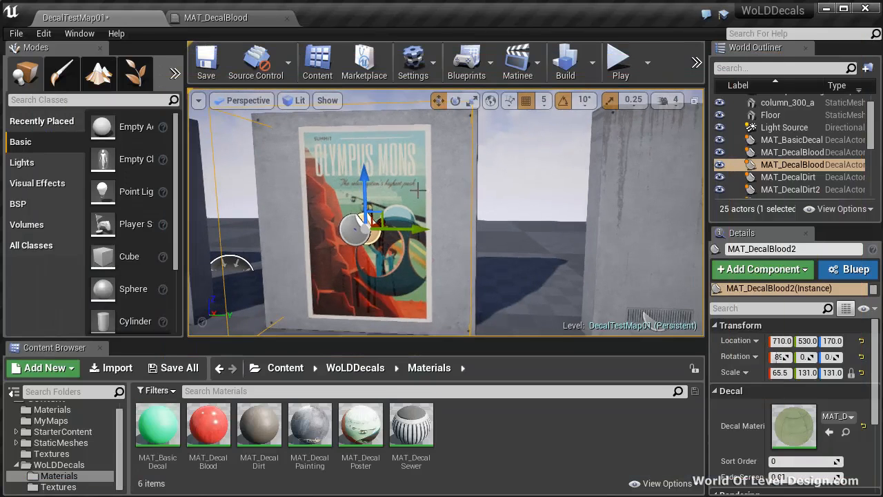
left_click(80, 33)
mouse_move(80, 58)
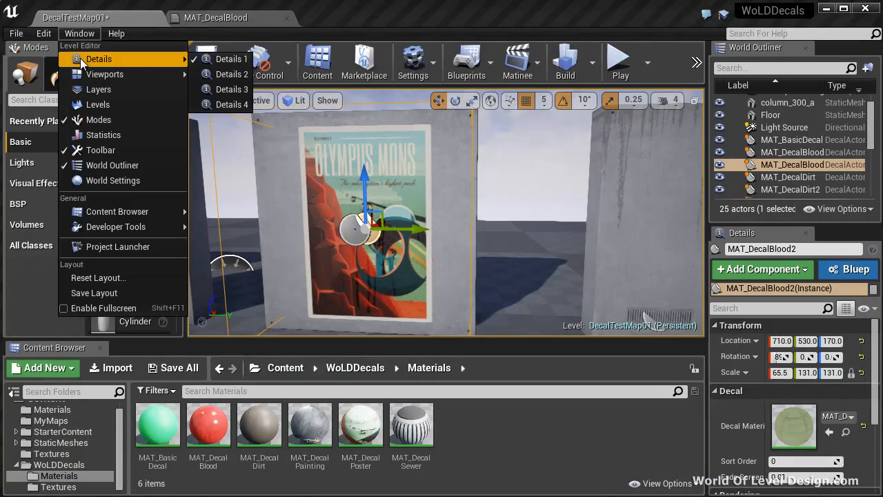
left_click(230, 74)
key("F11")
right_click_drag(283, 194, 371, 225)
right_click_drag(351, 320, 311, 321)
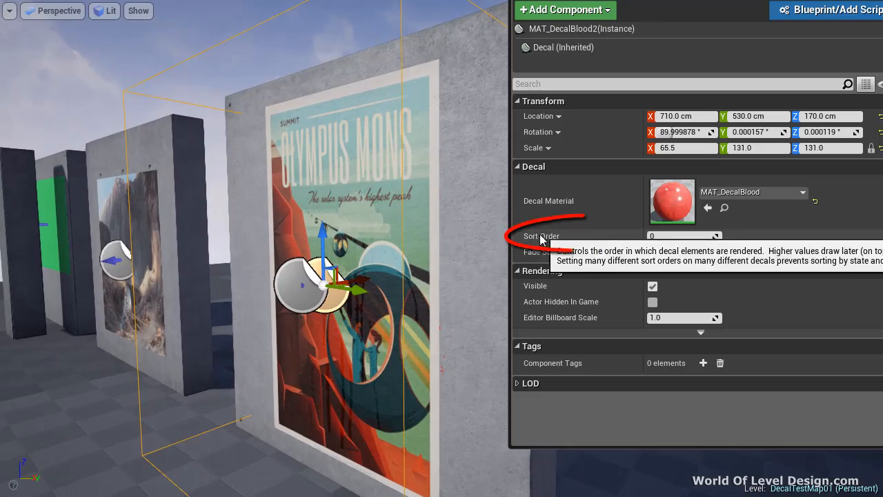
- Set the duplicated blood decal's Sort Order to 1 and compare it with the poster decal's Sort Order
left_click(682, 240)
type("1")
key("Return")
left_click(288, 276)
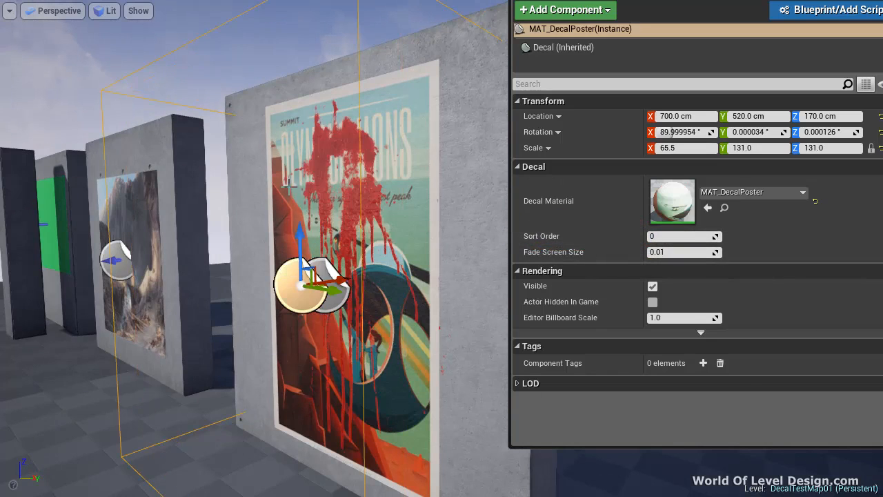
left_click(663, 238)
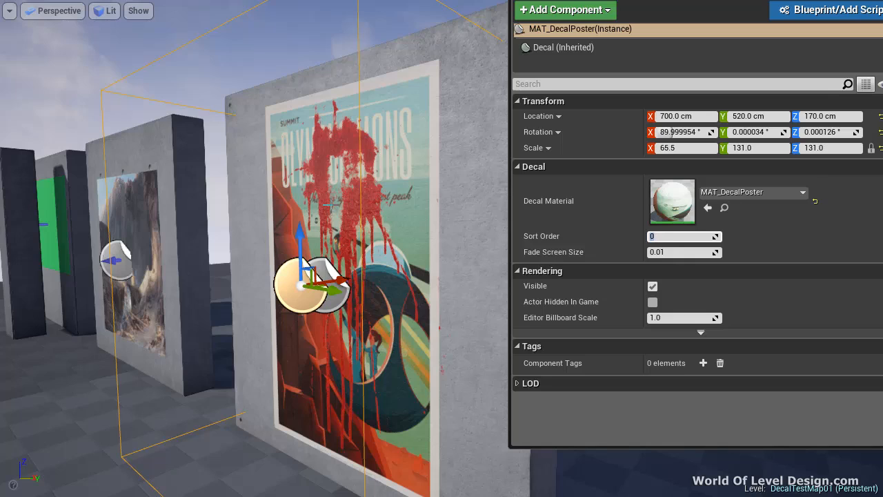
- Raise the poster decal's Fade Screen Size and check its fading from farther away and closer up
right_click_drag(332, 210, 351, 202)
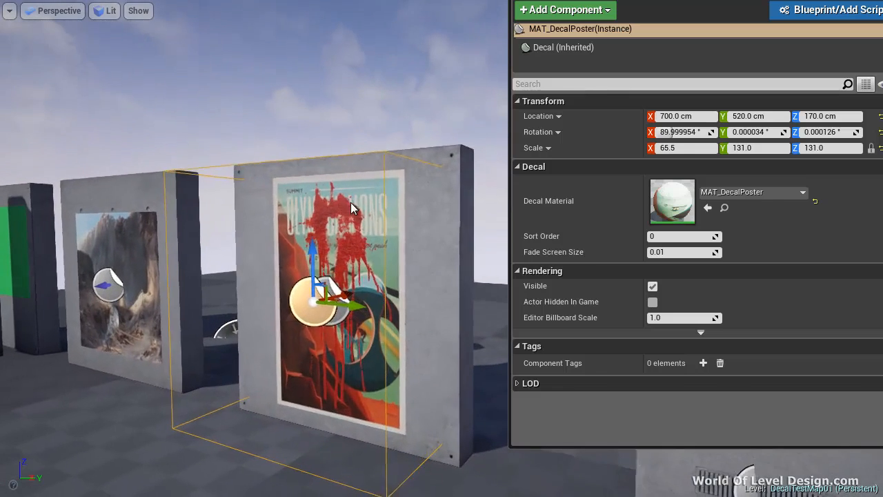
left_click(675, 252)
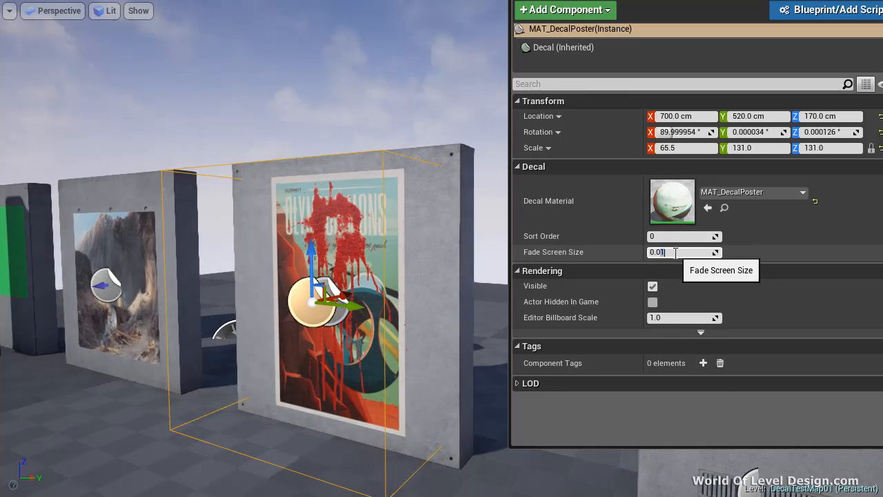
type("3")
key("Return")
right_click_drag(351, 244, 343, 240)
key("s")
key("w")
- Set the poster decal's Fade Screen Size to 0.5 and check its fading at different camera distances
left_click(674, 251)
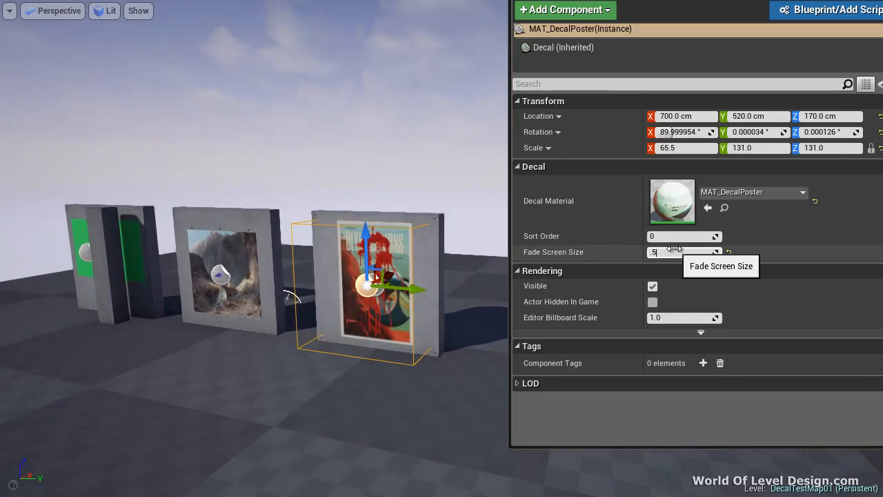
type(".5")
key("Return")
mouse_move(450, 251)
right_mouse_down()
mouse_move(439, 248)
mouse_move(443, 323)
mouse_move(442, 256)
mouse_move(462, 244)
right_mouse_up()
key("w")
key("s")
key("w")
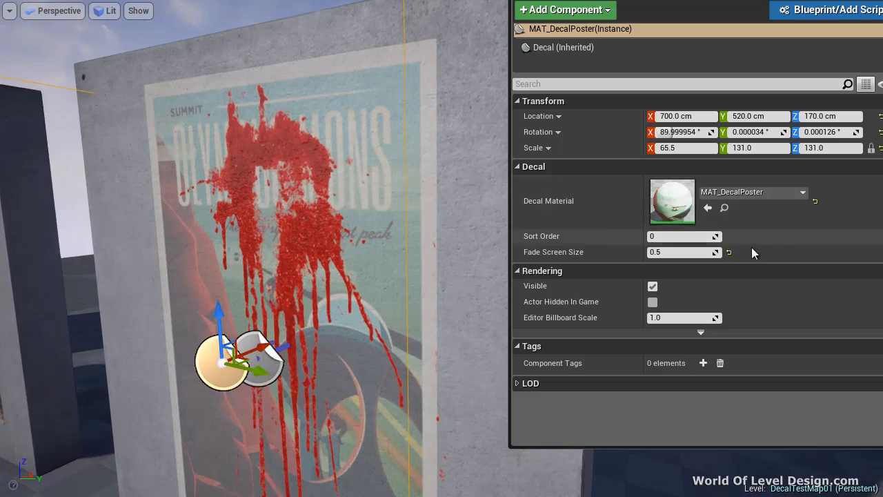
- Reset the poster decal's Fade Screen Size to its default and check the poster from different distances
left_click(729, 253)
right_click_drag(395, 251, 368, 273)
key("s")
key("w")
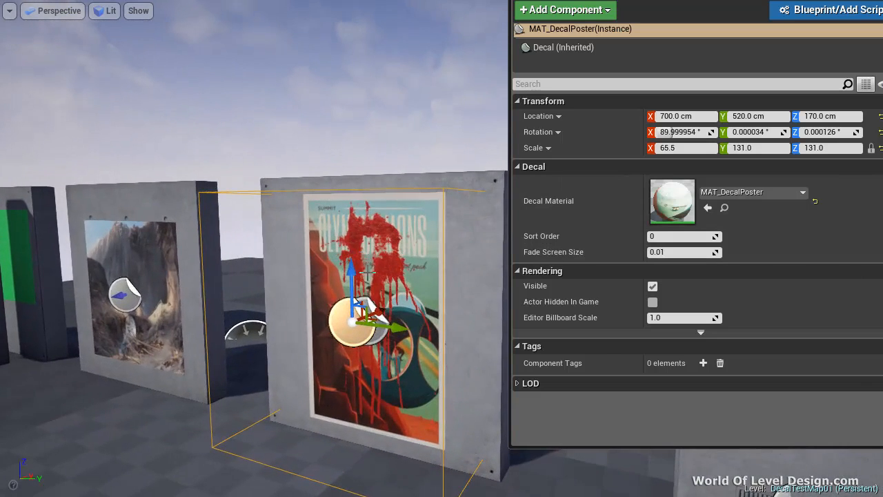
- Set the Fade Screen Size of the blood decal on the poster to 0.05 and check its fading from far away
left_click(384, 316)
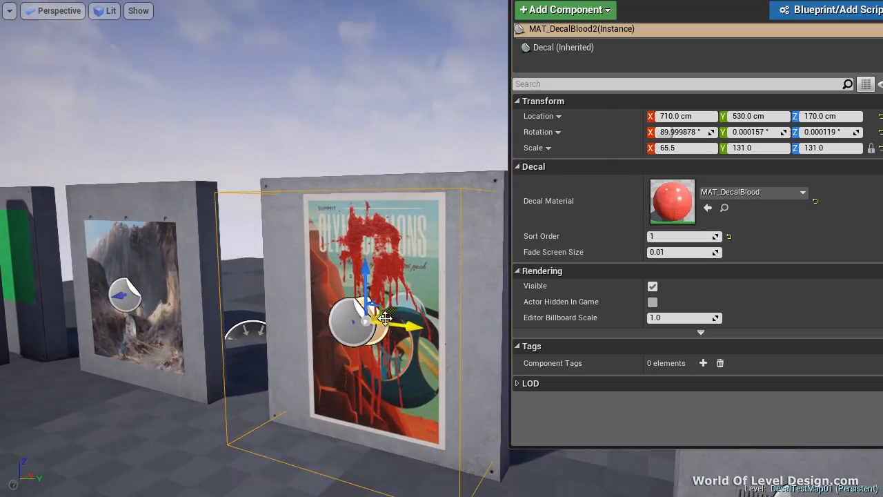
left_click(683, 252)
scroll(415, 215, "down", 5)
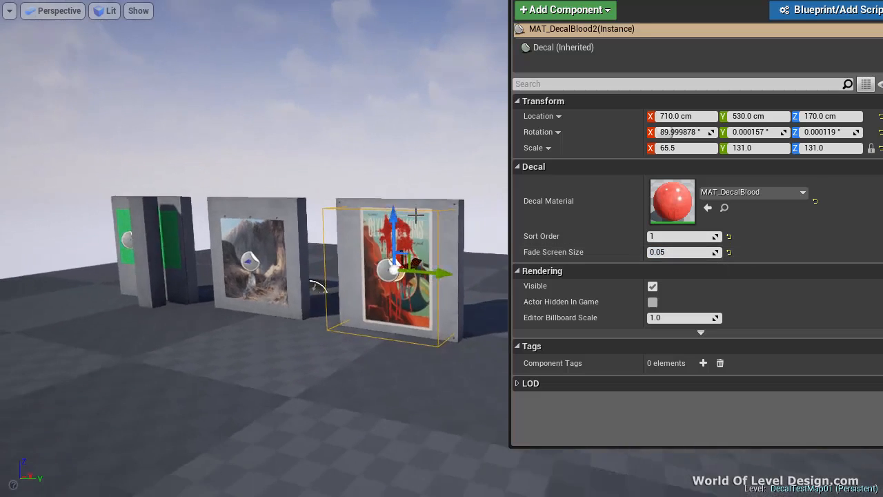
scroll(416, 215, "down", 8)
mouse_move(417, 215)
right_mouse_down()
mouse_move(444, 216)
mouse_move(414, 213)
right_mouse_up()
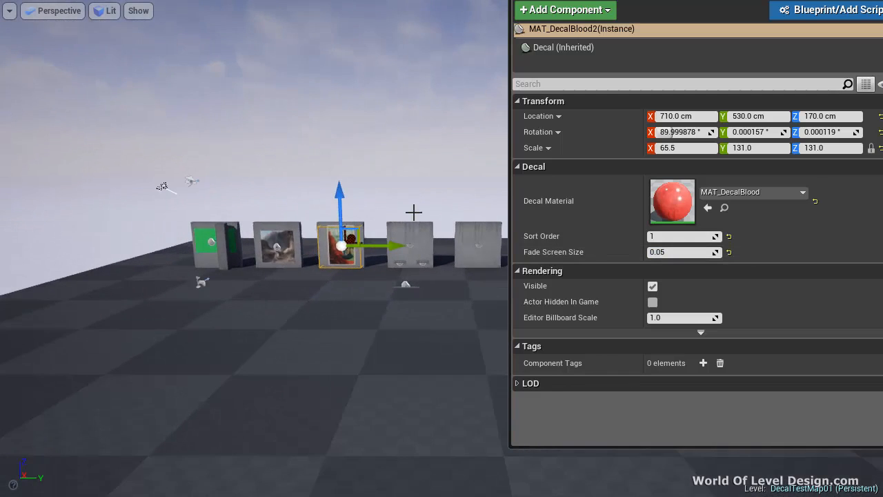
- Select the dirt decal on the concrete wall beside the poster wall
right_click_drag(400, 268, 383, 262)
left_click(383, 261)
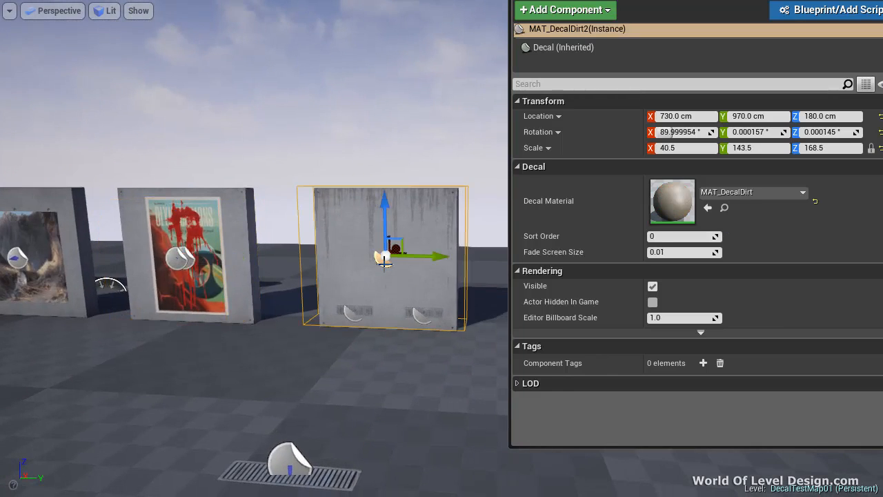